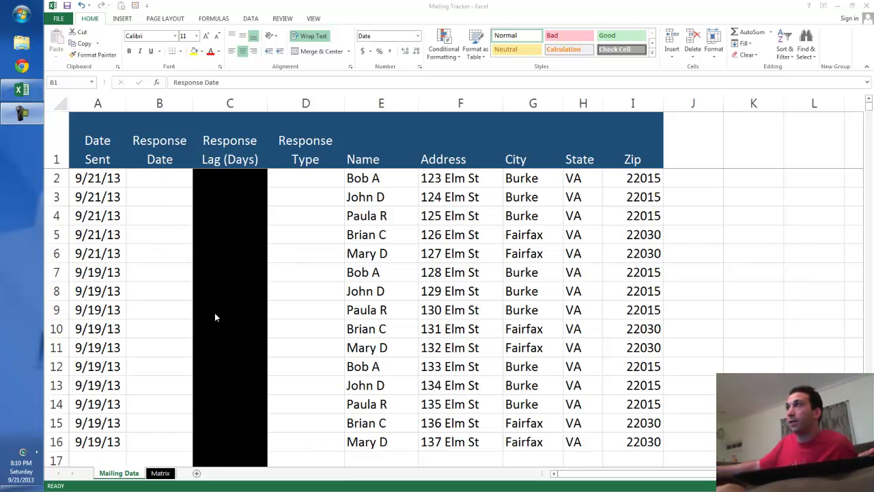
Step: Look over the Response Date and Date Sent columns, then select the first response cell, B2
left_click(173, 266)
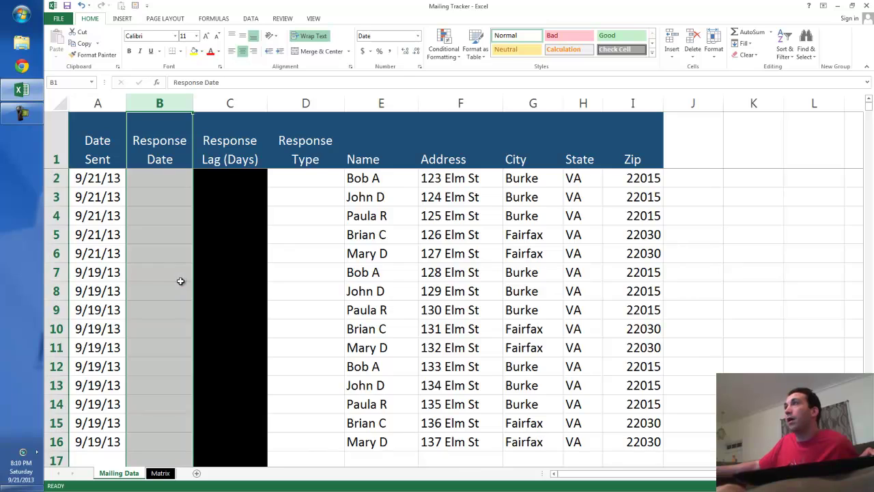
scroll(179, 282, "up", 1)
scroll(176, 283, "up", 3)
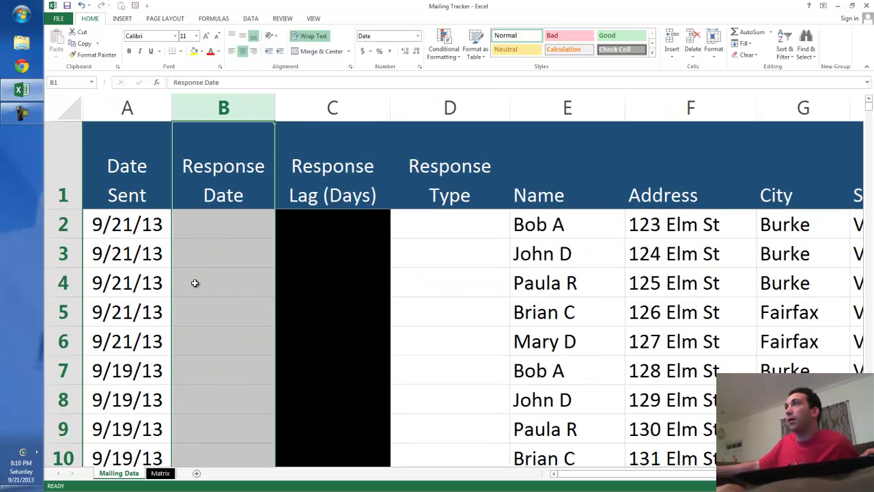
left_click(272, 263)
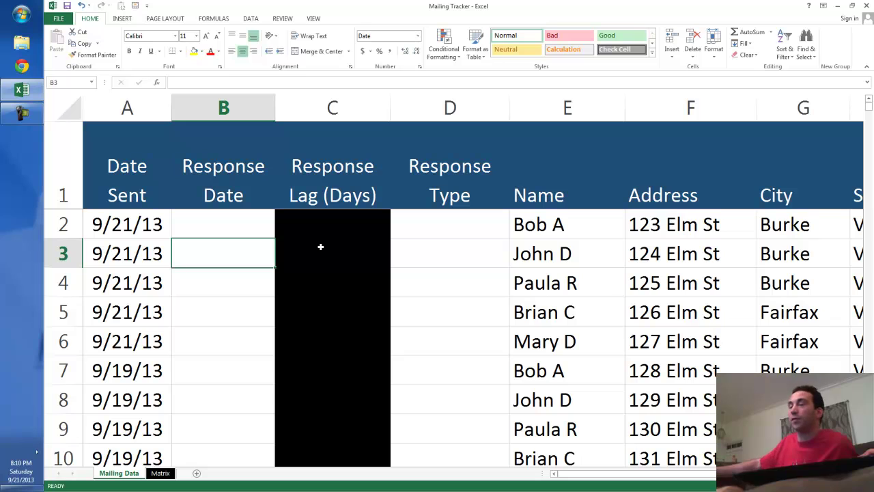
scroll(211, 289, "down", 1)
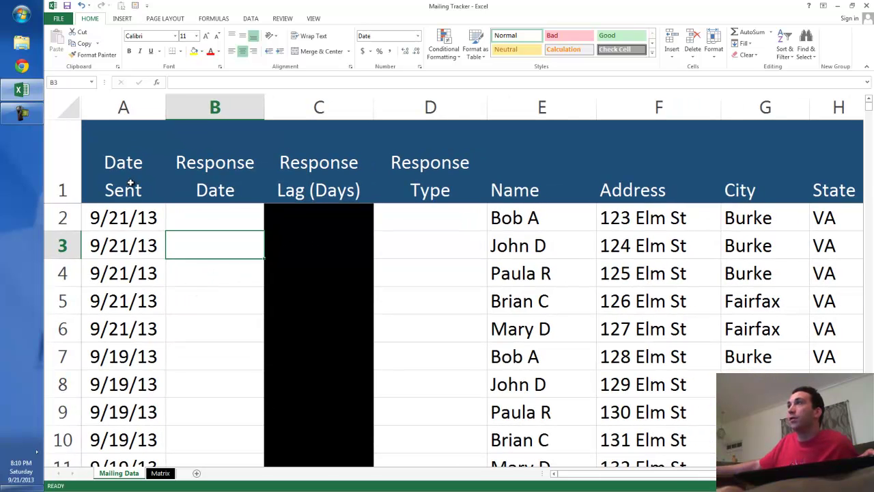
left_click(123, 110)
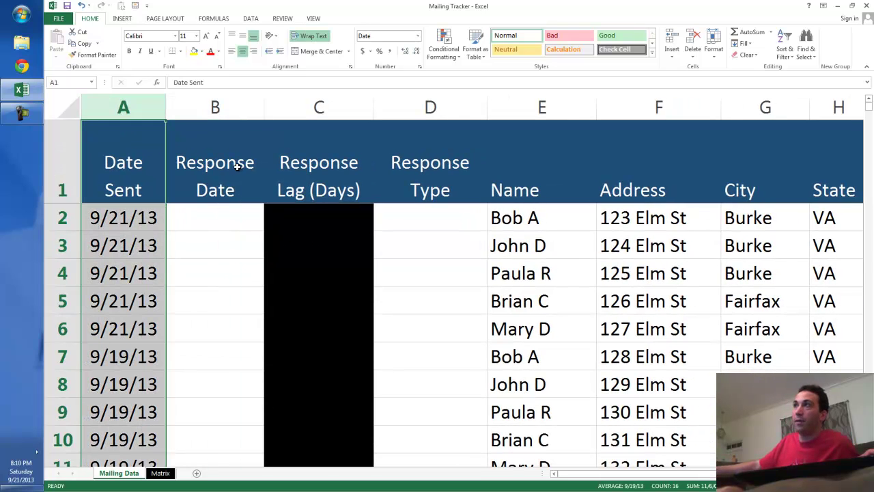
left_click(146, 165)
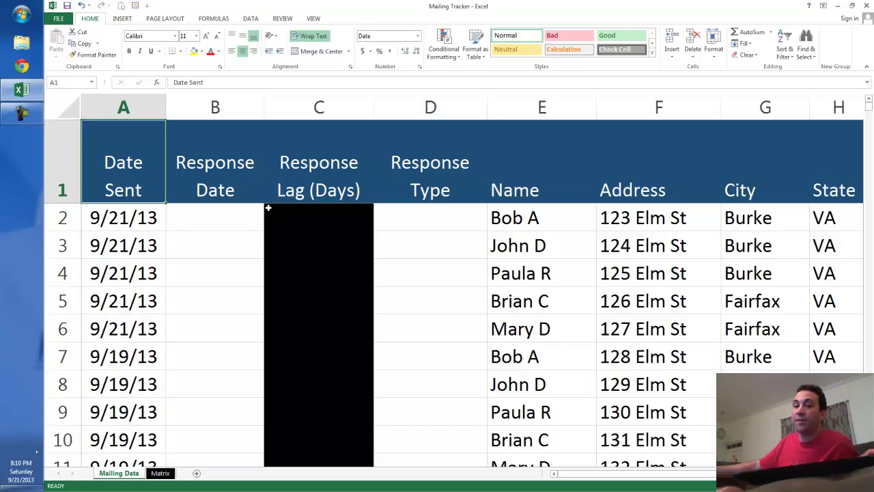
scroll(131, 226, "down", 4)
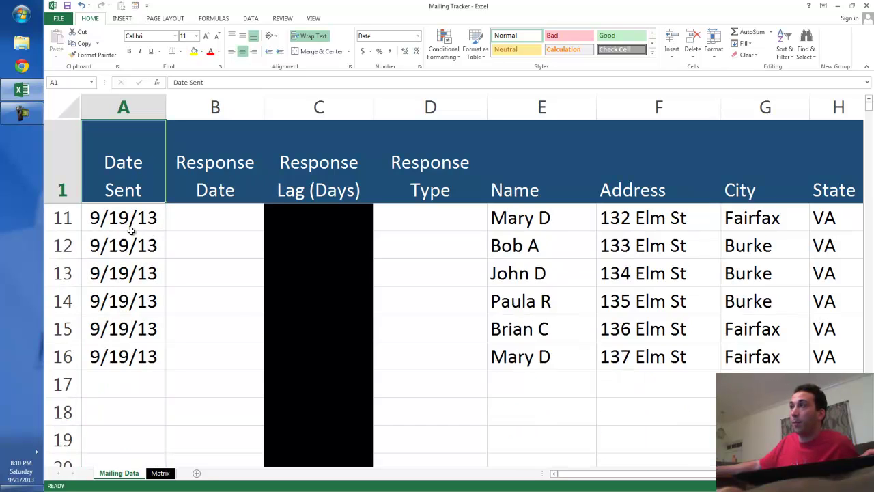
scroll(130, 242, "up", 4)
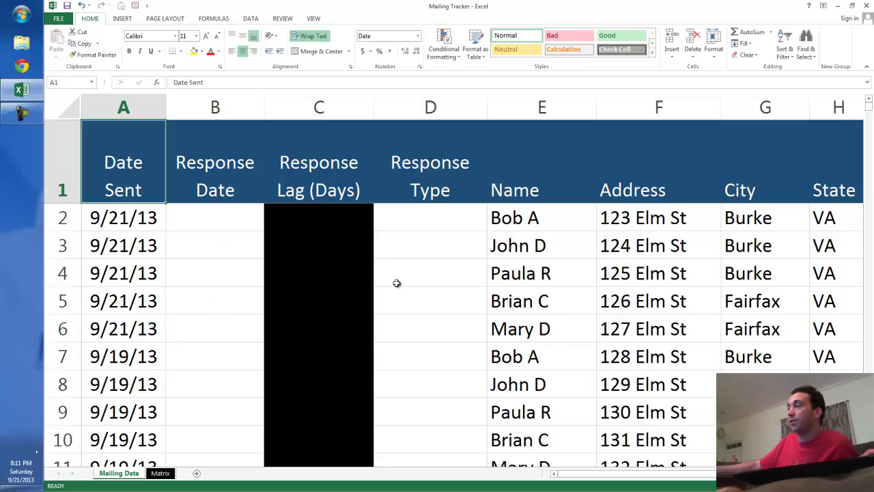
scroll(349, 275, "down", 1)
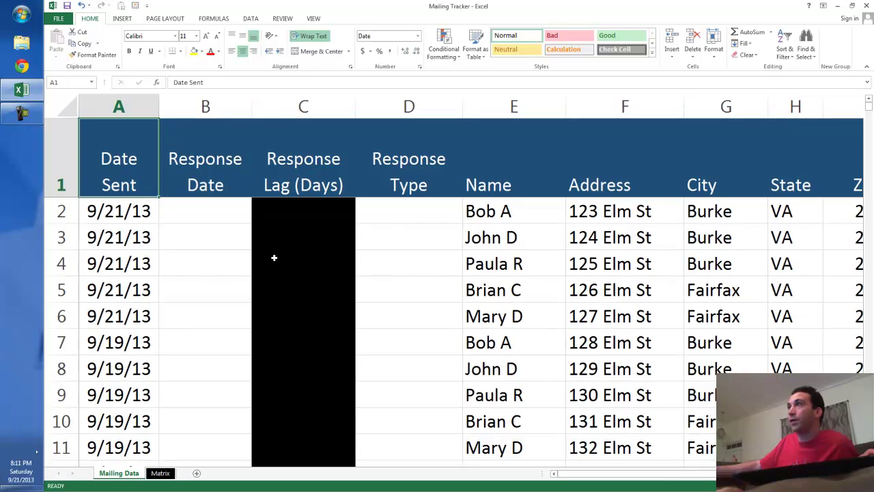
left_click(193, 208)
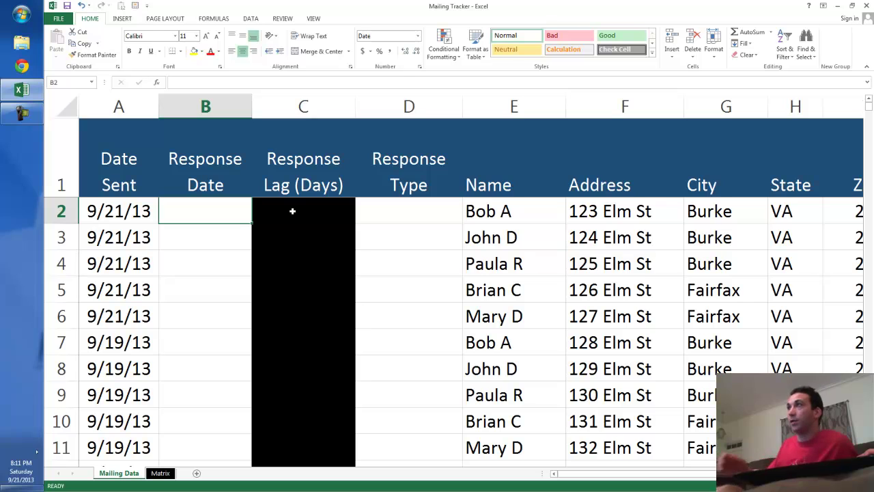
Step: Enter response dates 9/26/13 in B2, 9/29 in B5 and 9/30 in B8
type("9/26/13")
key("Return")
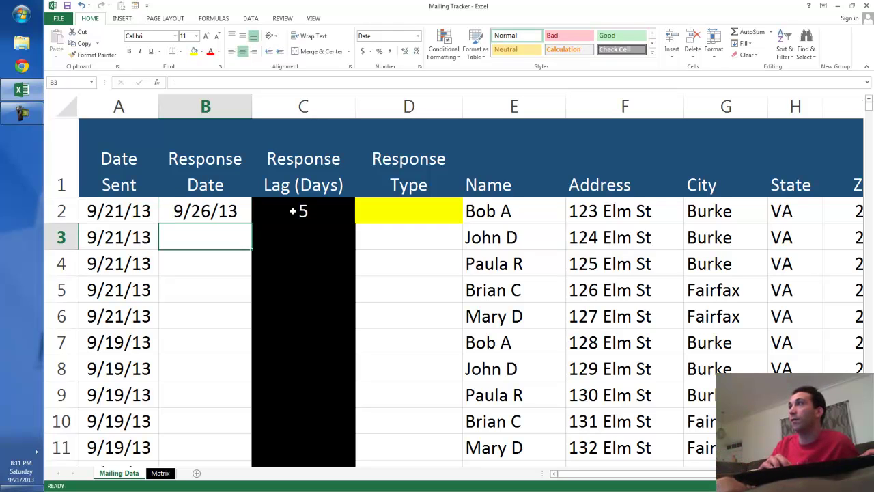
key("Down")
key("Down")
type("9/29")
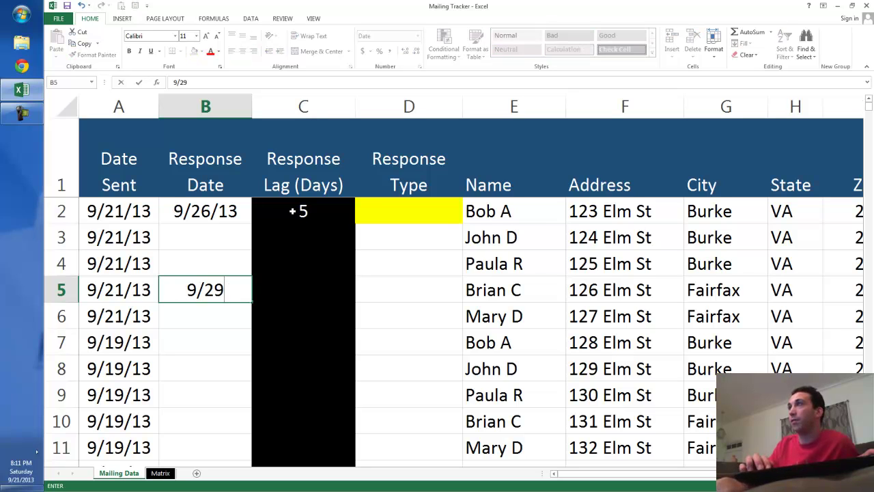
key("Return")
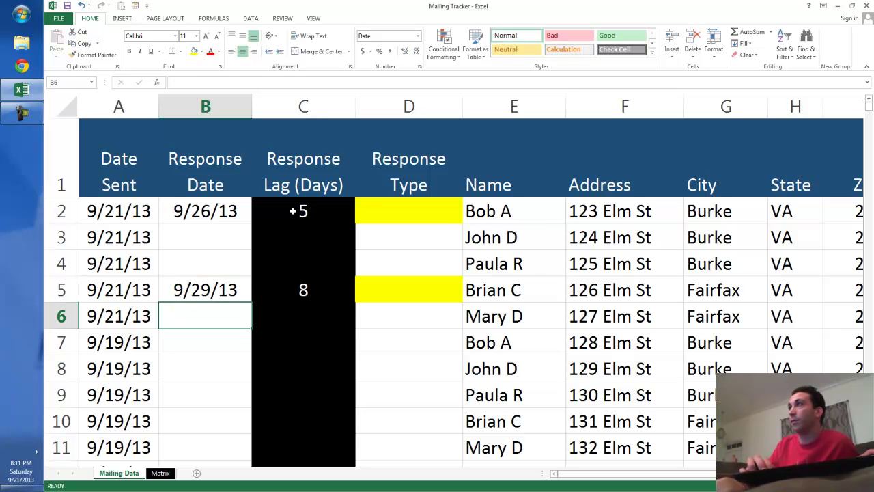
key("Down")
key("Down")
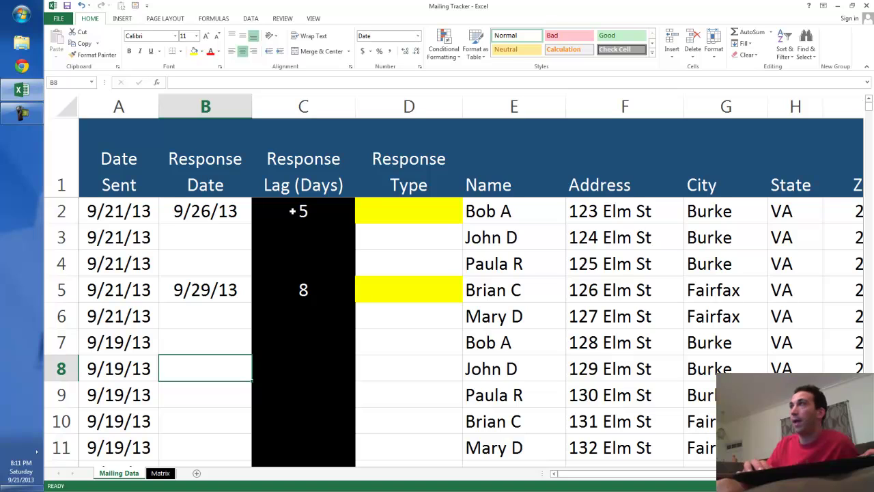
type("9/30")
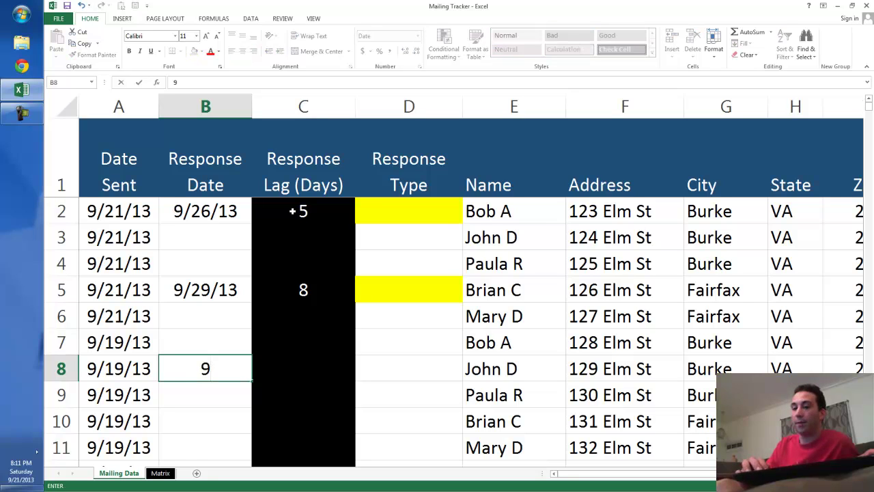
key("Return")
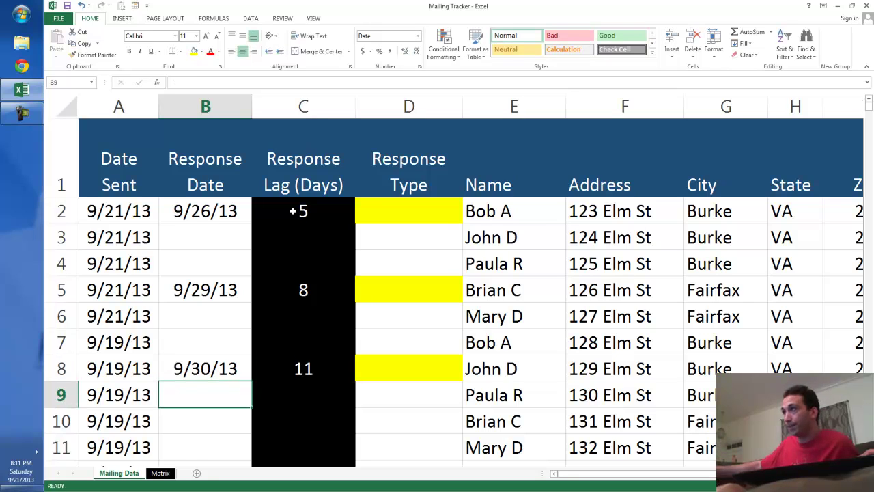
left_click(298, 106)
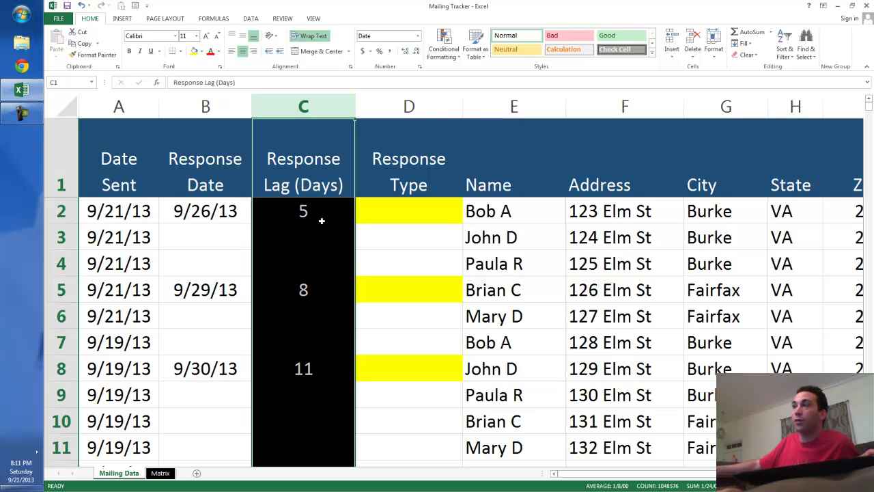
left_click(304, 211)
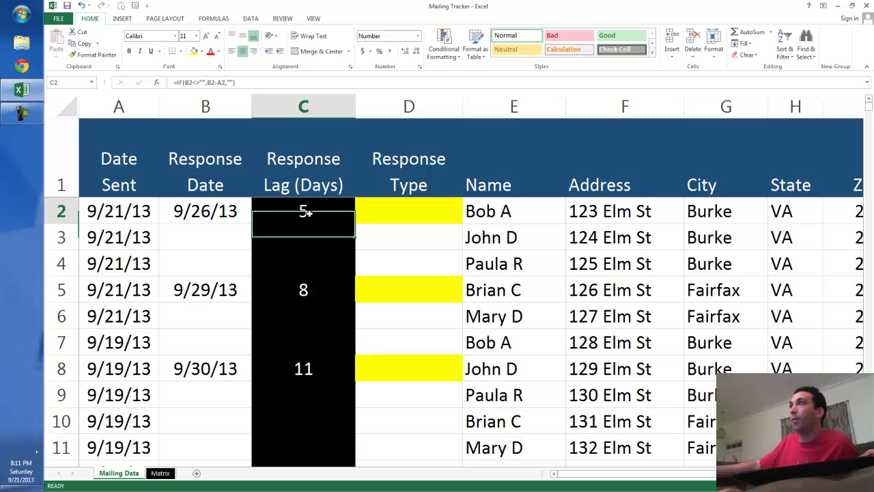
double_click(304, 212)
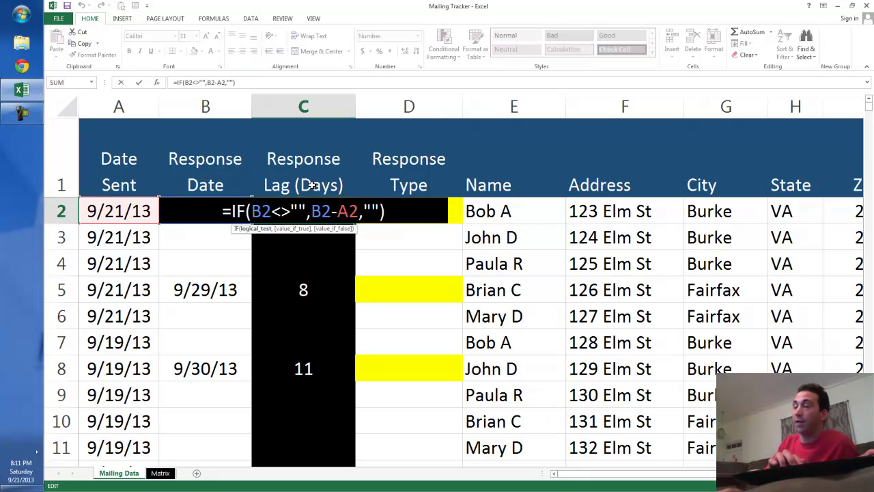
key("Return")
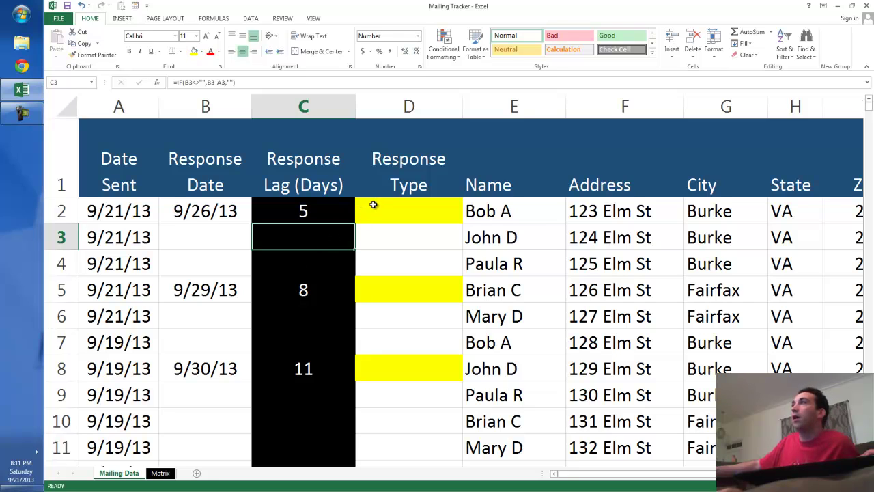
left_click(408, 206)
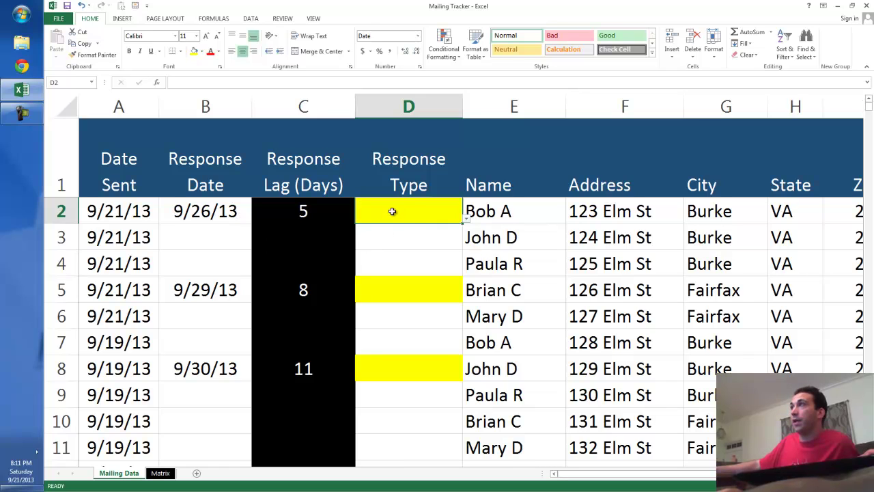
left_click(416, 105)
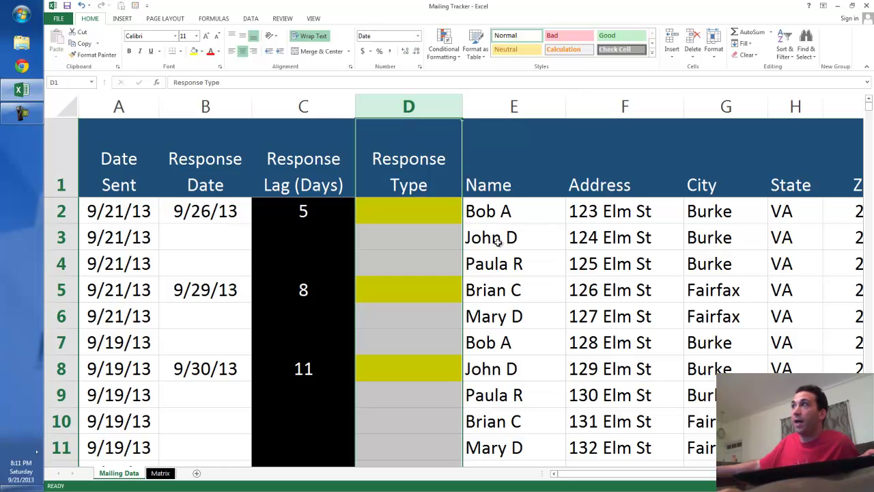
left_click(558, 259)
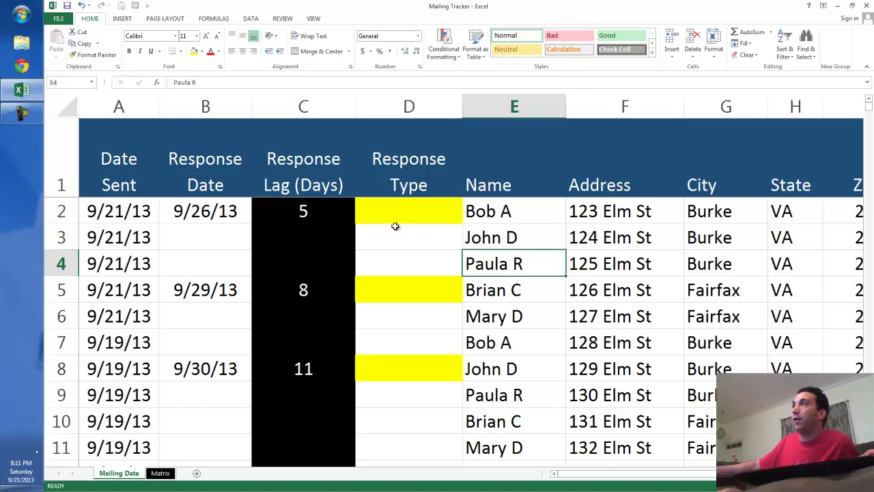
left_click(162, 472)
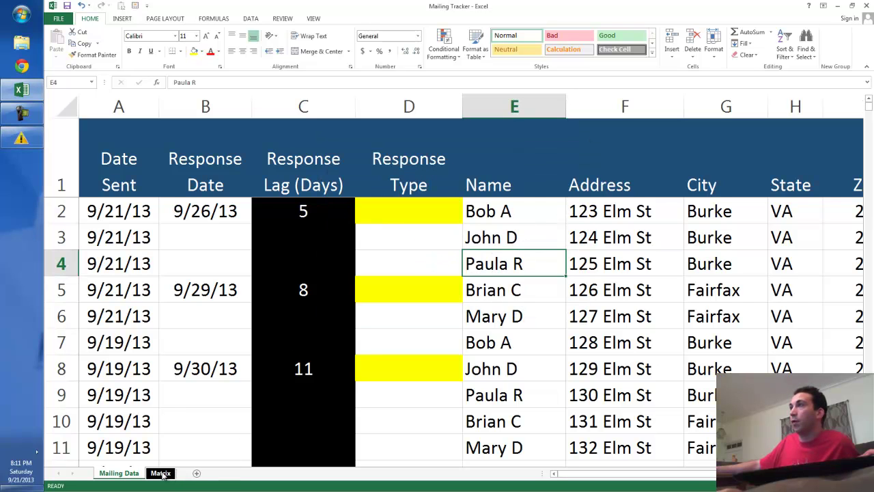
left_click(162, 473)
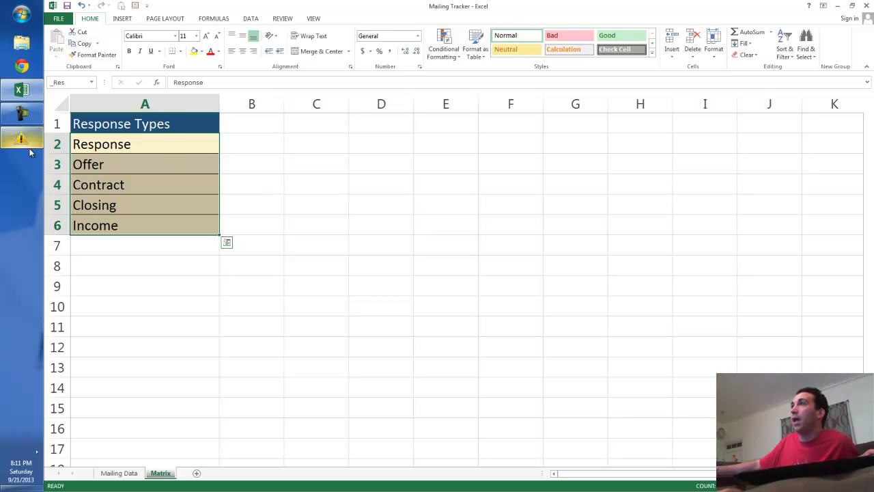
left_click(352, 243)
left_click_drag(186, 145, 182, 223)
scroll(362, 315, "up", 2)
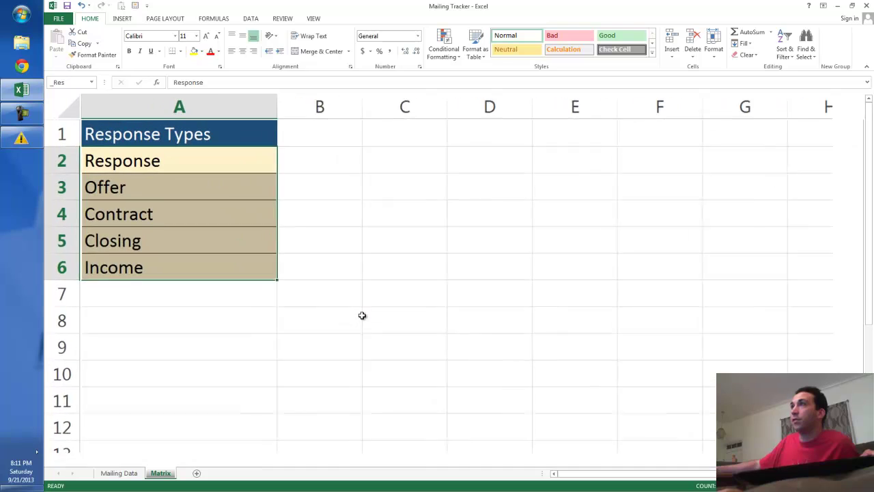
scroll(362, 315, "up", 1)
left_click(376, 300)
left_click(210, 167)
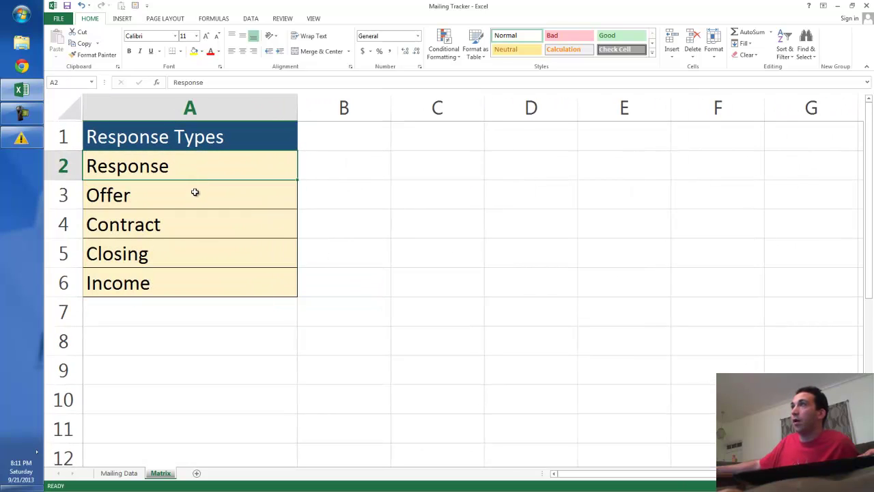
left_click(193, 203)
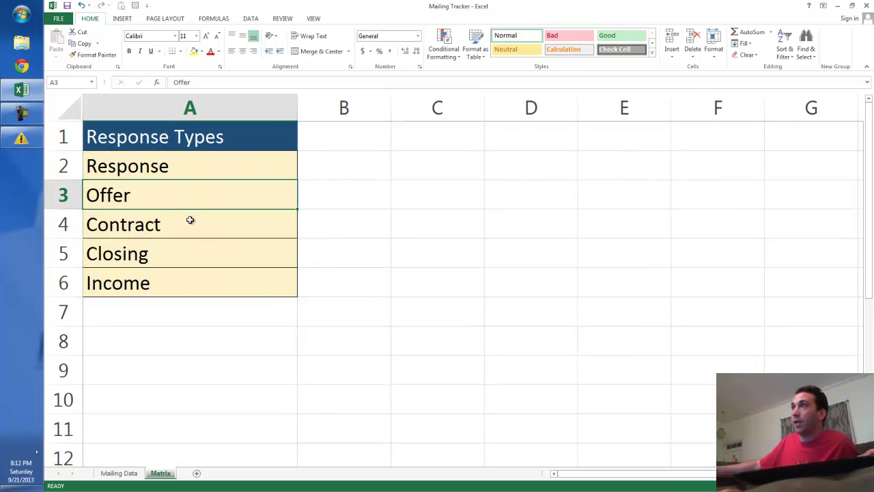
left_click(189, 225)
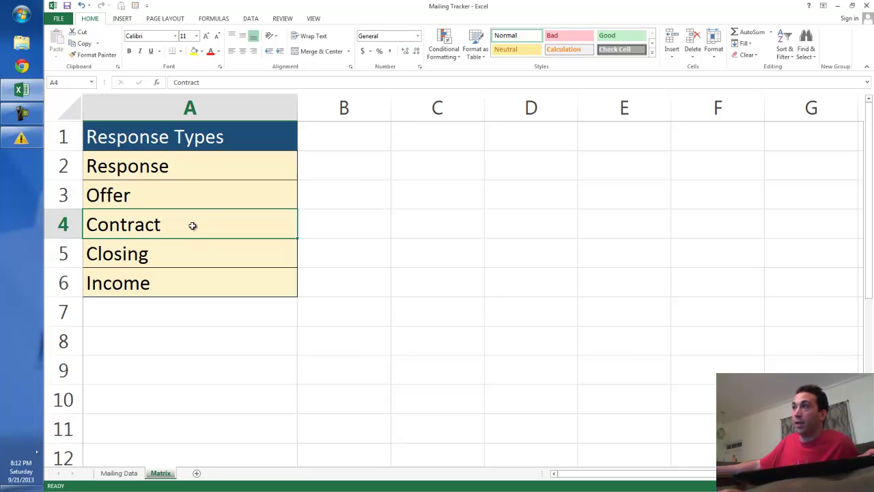
left_click(177, 253)
left_click(172, 280)
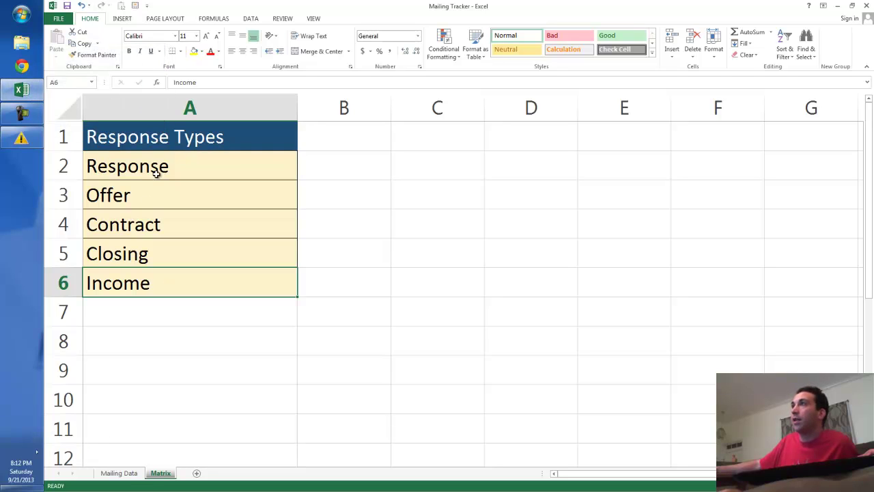
left_click_drag(160, 170, 181, 282)
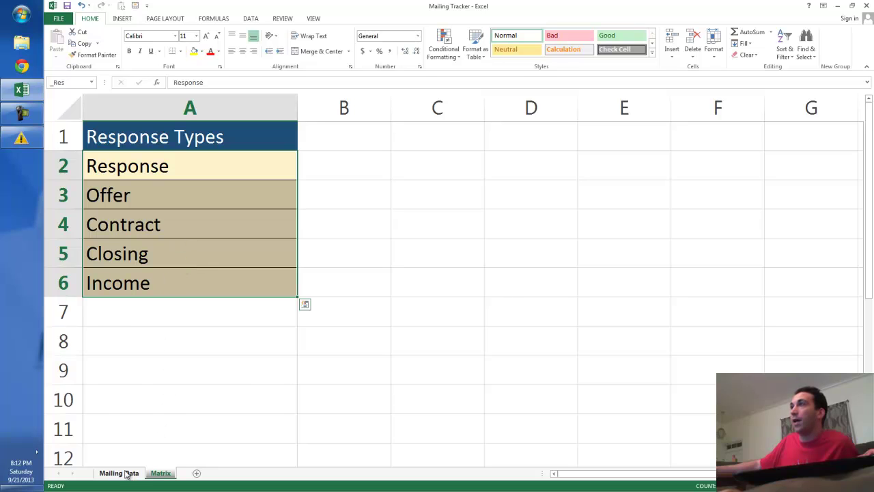
left_click(123, 473)
Step: Set the response type of row 2 to Offer and row 5 to Response
left_click(418, 214)
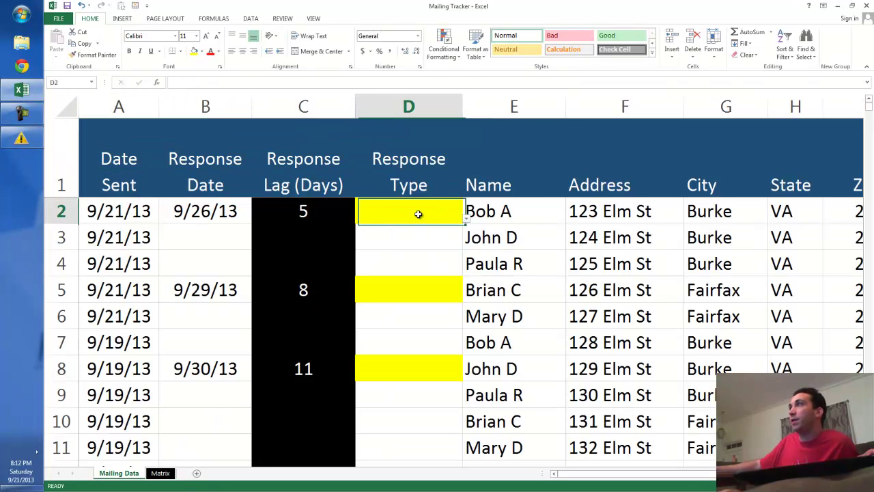
left_click(469, 221)
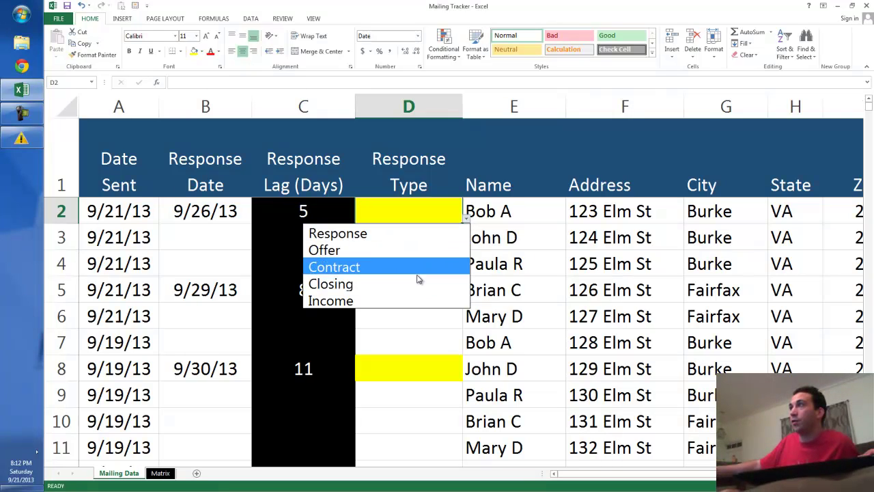
left_click(397, 252)
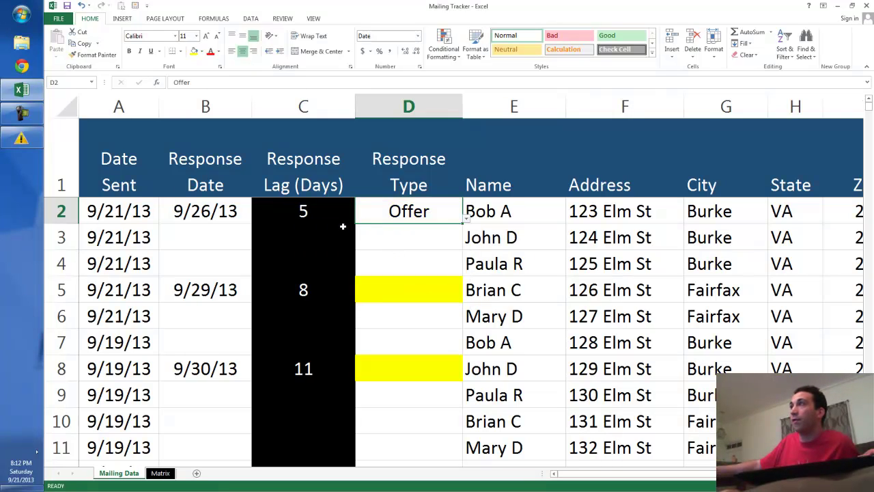
left_click(395, 300)
left_click(467, 299)
left_click(456, 307)
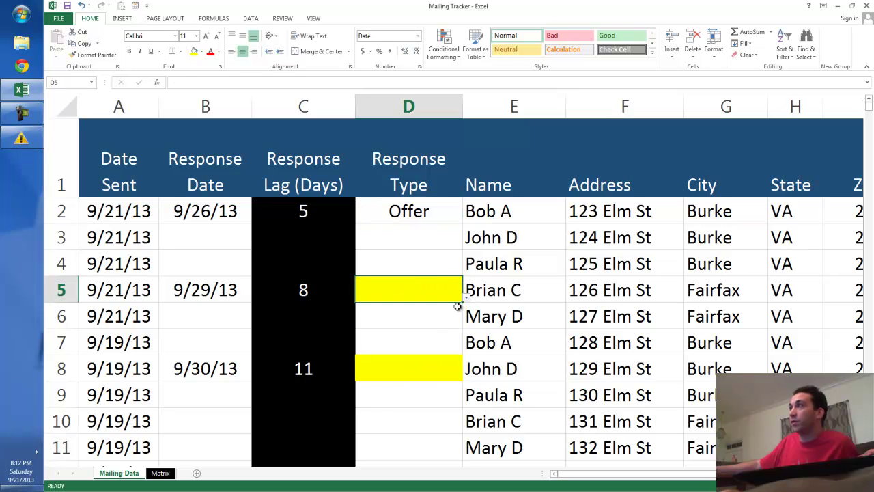
Step: Set row 8's response type to Closing, correcting an accidental Income choice
left_click(394, 369)
left_click(467, 375)
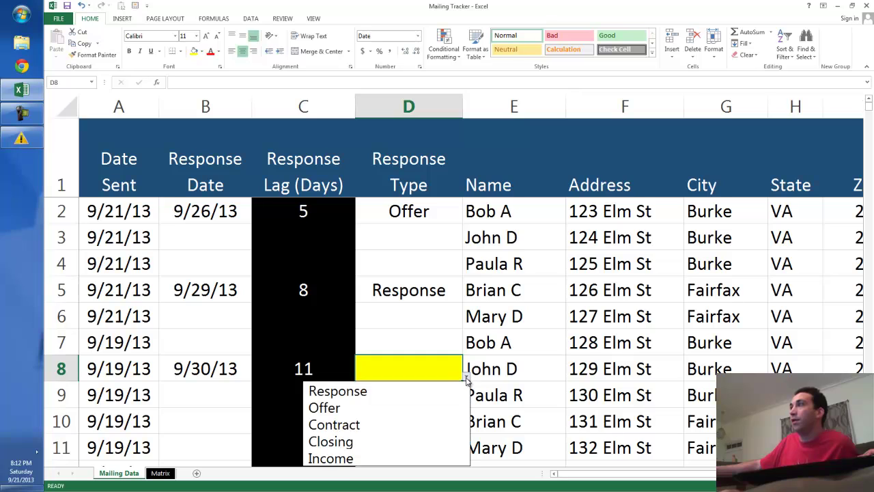
left_click(438, 457)
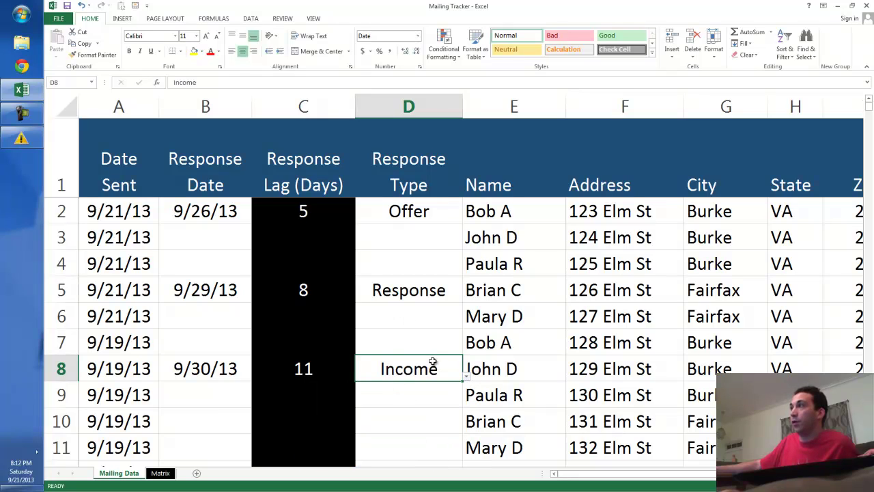
left_click(465, 381)
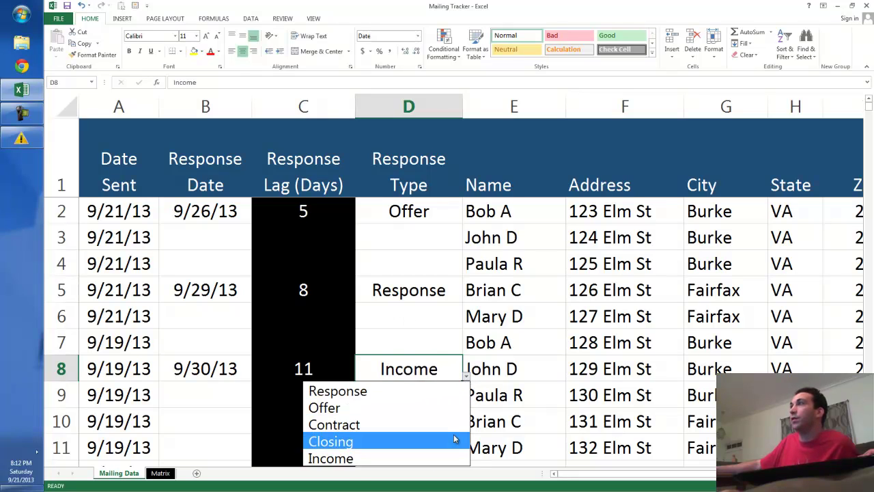
left_click(459, 442)
left_click(502, 335)
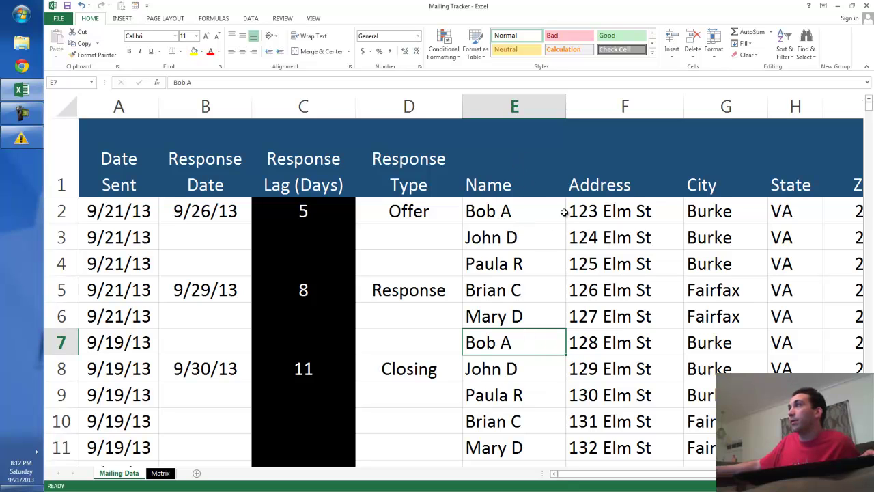
Step: Select the Name, Address, City, State and Zip columns one at a time
left_click_drag(517, 108, 581, 97)
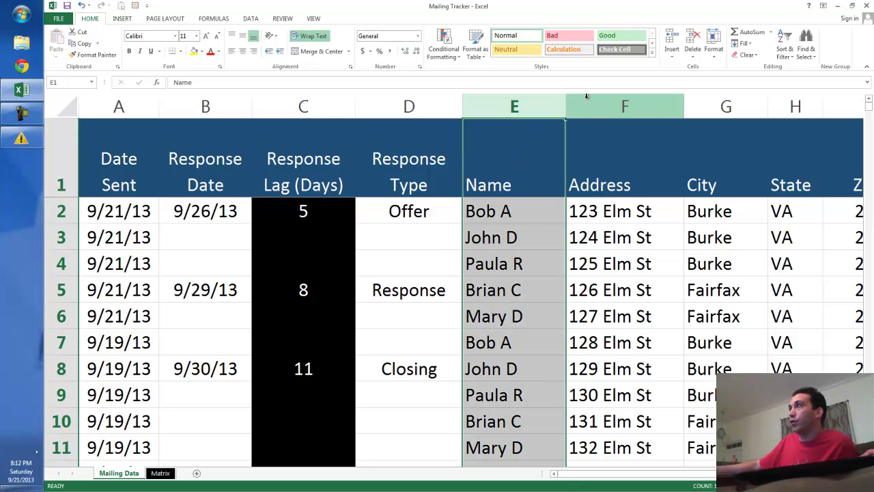
left_click(586, 96)
left_click_drag(627, 475, 658, 476)
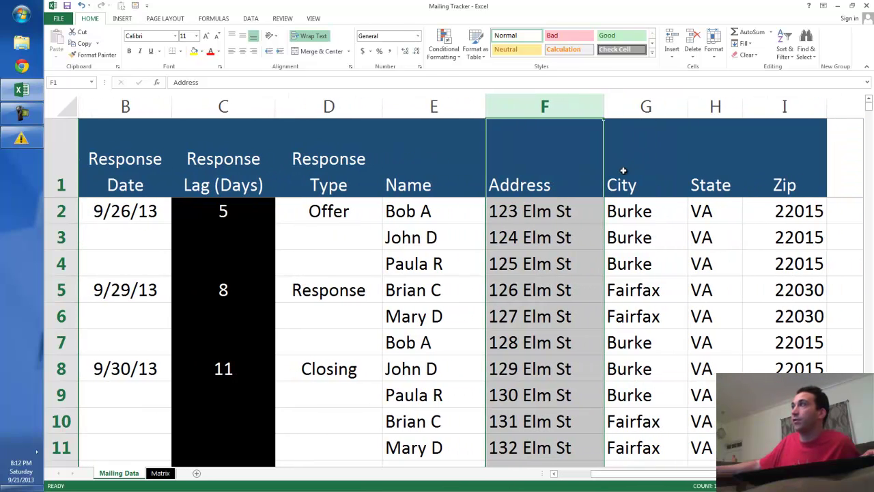
left_click(635, 106)
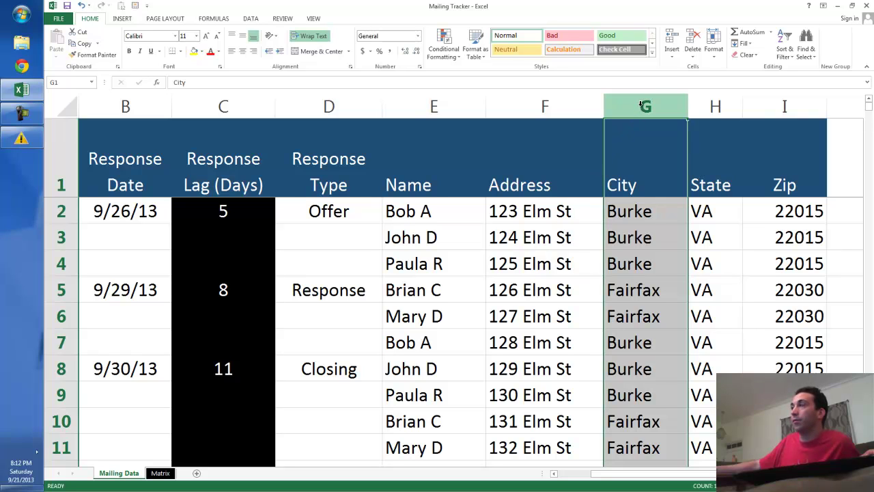
left_click(718, 105)
left_click(772, 104)
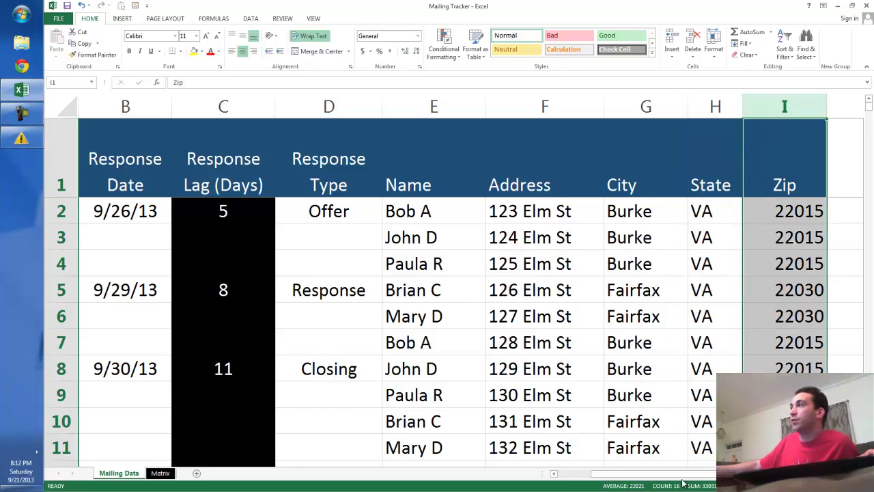
left_click(554, 473)
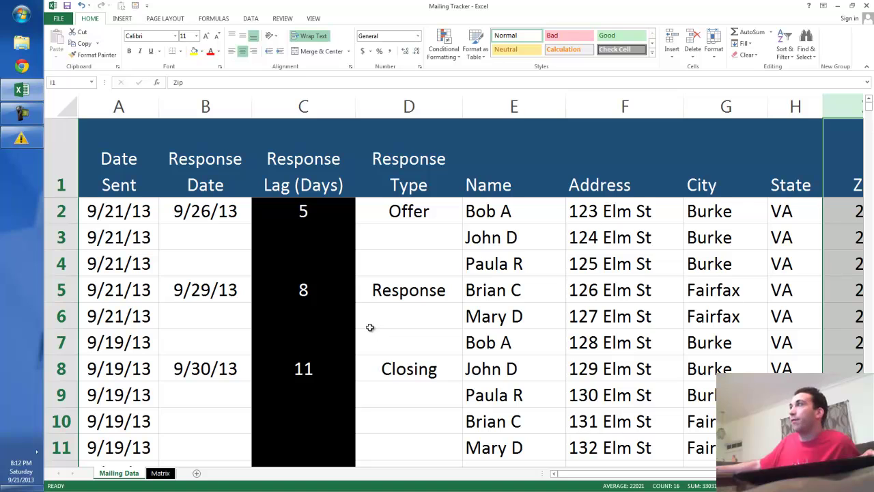
Step: Select all data columns A through I, Date Sent to Zip, as the PivotTable source
scroll(360, 309, "down", 10)
scroll(362, 325, "up", 8)
scroll(365, 332, "up", 2)
scroll(363, 332, "down", 1)
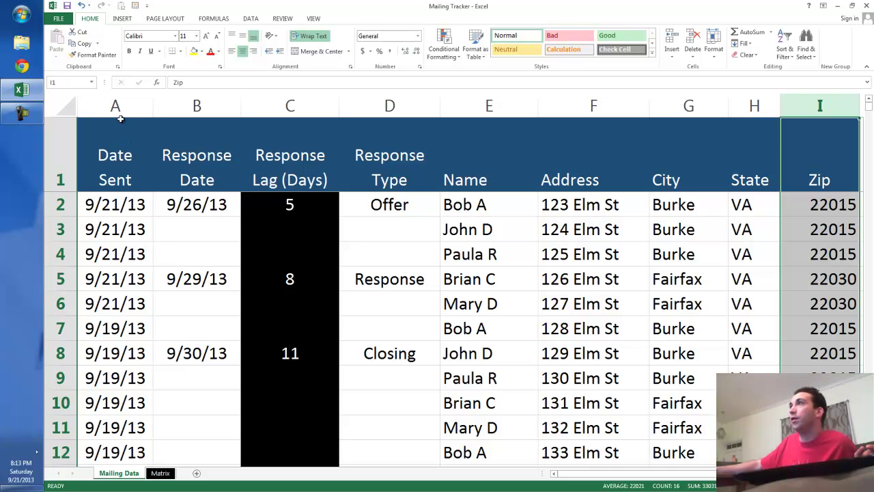
scroll(211, 224, "down", 3)
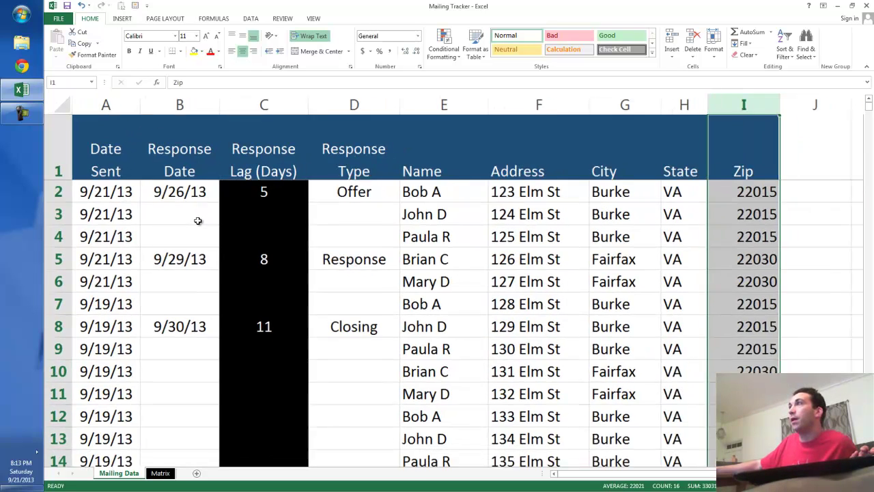
left_click_drag(101, 104, 692, 103)
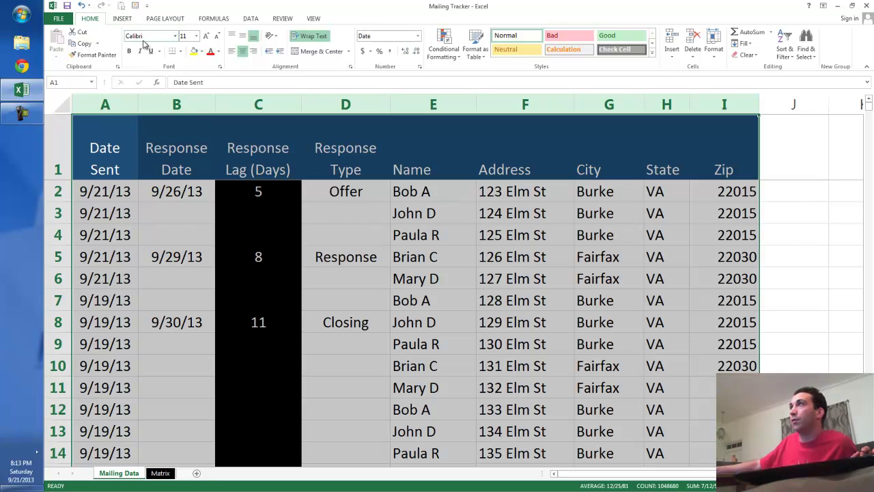
left_click(121, 19)
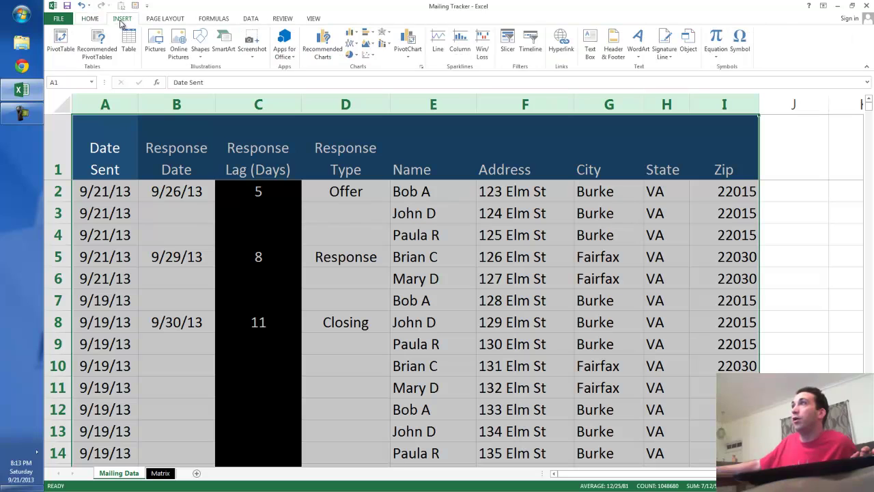
Step: Create PivotTable1 on a new worksheet from the selected Mailing Data columns
left_click(62, 54)
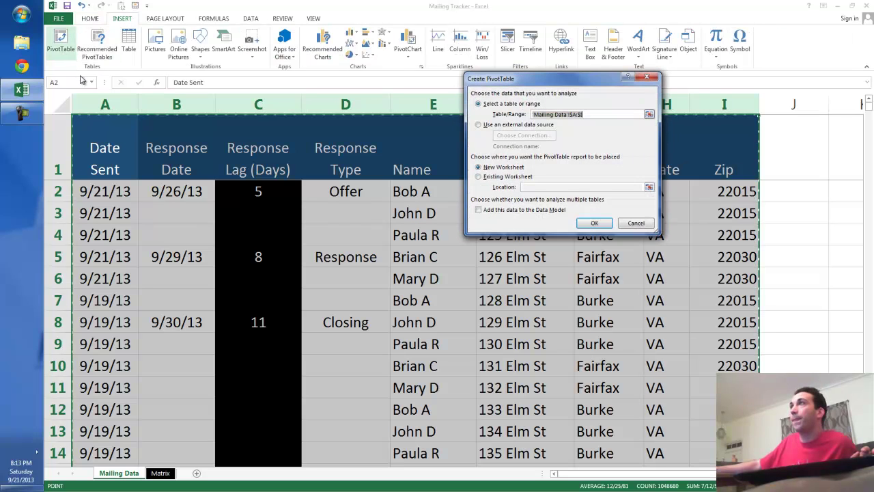
left_click(582, 226)
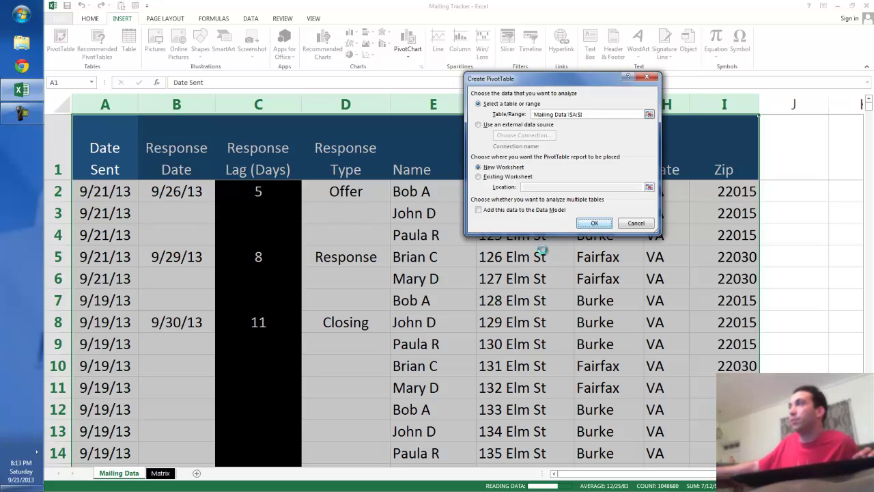
scroll(319, 327, "up", 8)
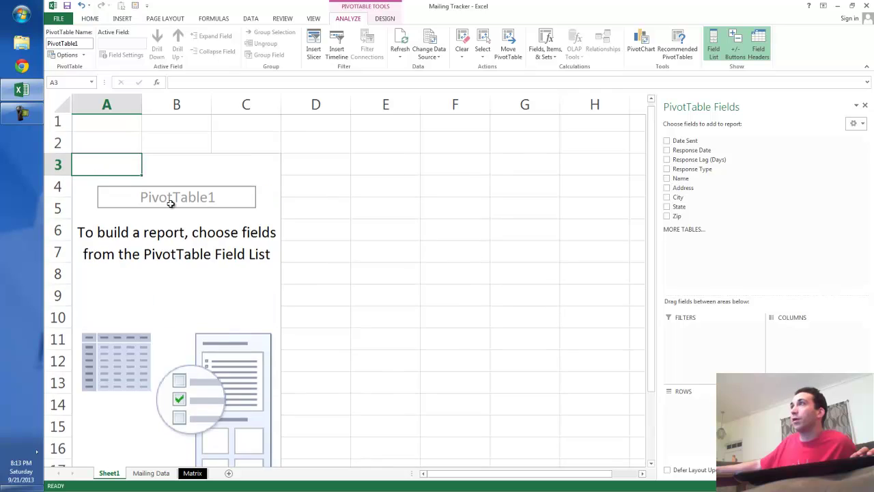
Step: Count Date Sent by City with Address nested, then collapse the Burke and Fairfax groups
scroll(315, 227, "down", 1)
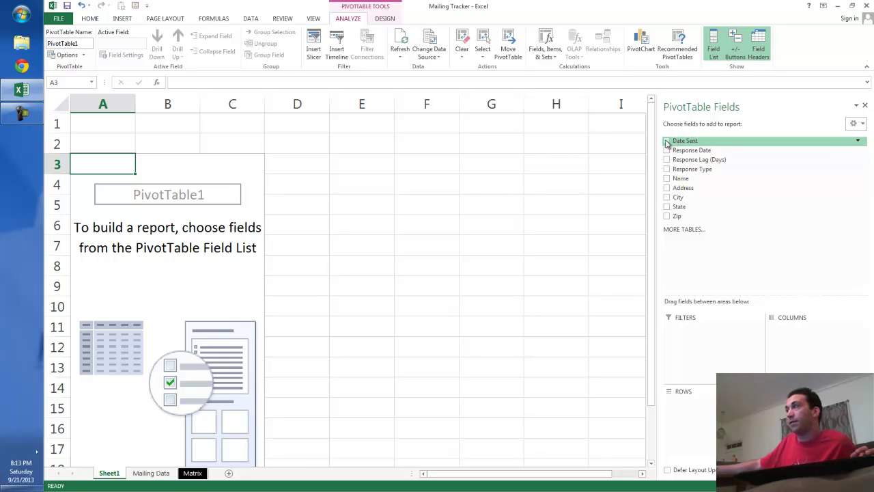
left_click_drag(668, 143, 792, 345)
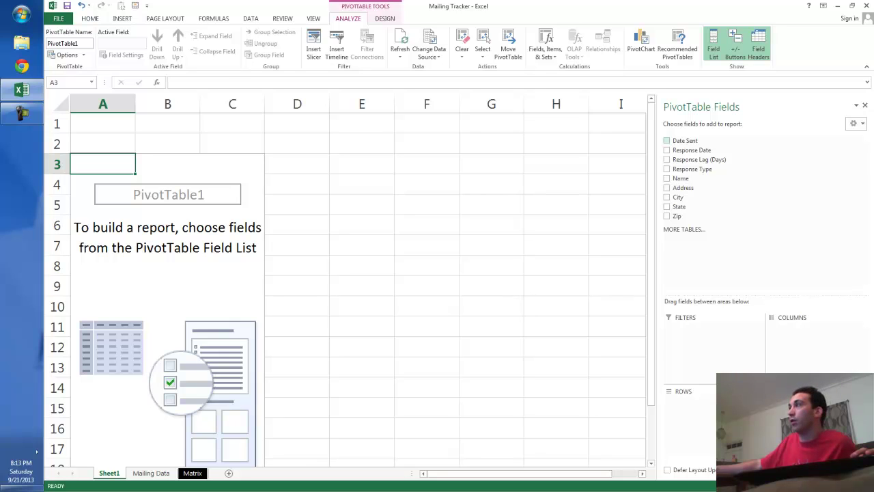
left_click_drag(799, 410, 806, 420)
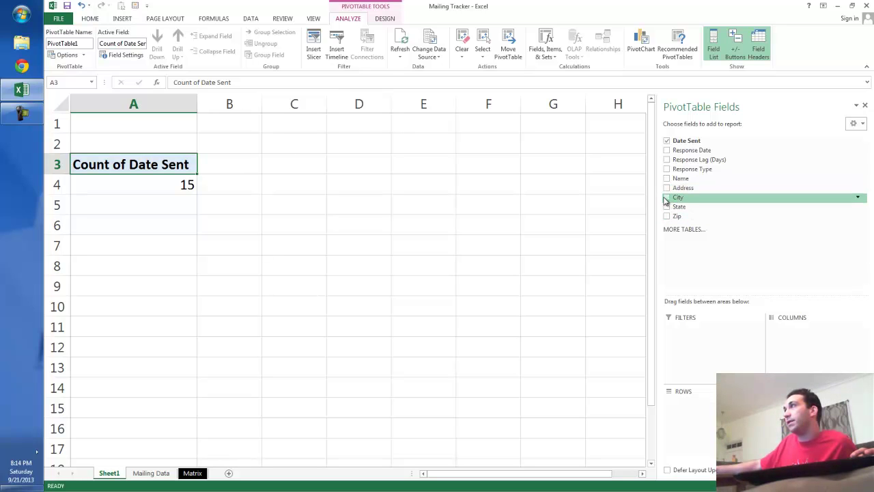
left_click_drag(666, 199, 707, 413)
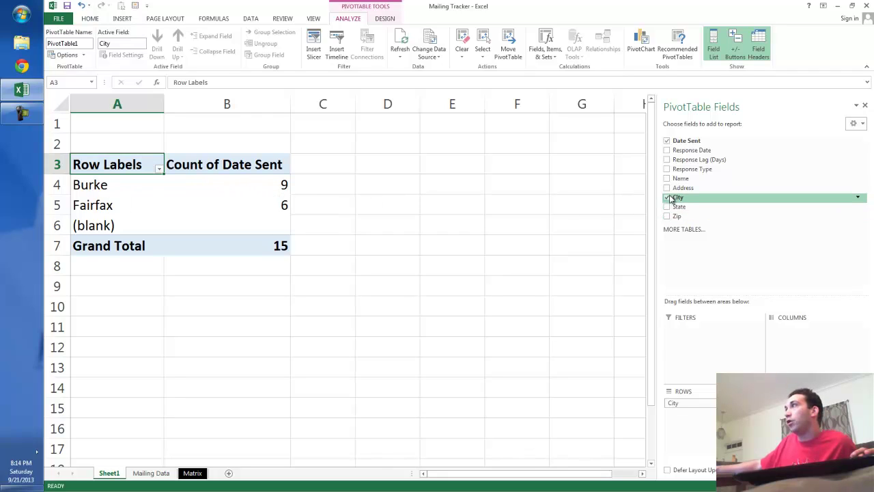
left_click_drag(668, 190, 713, 416)
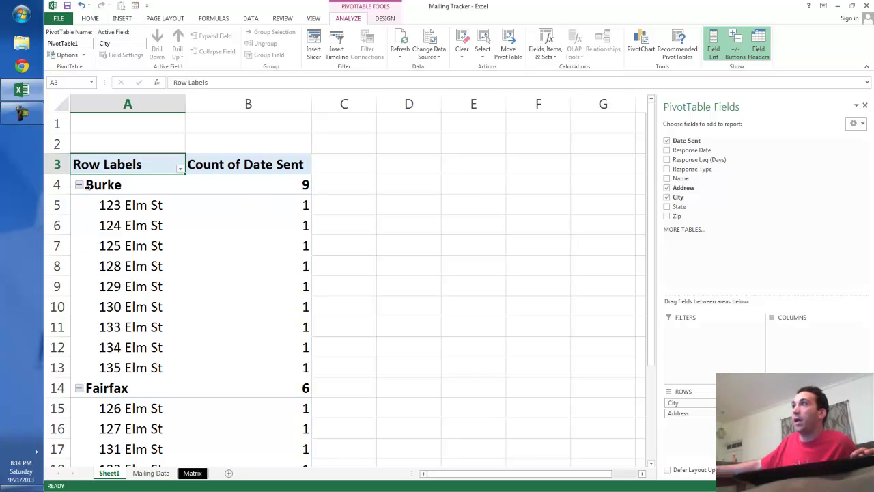
left_click(79, 185)
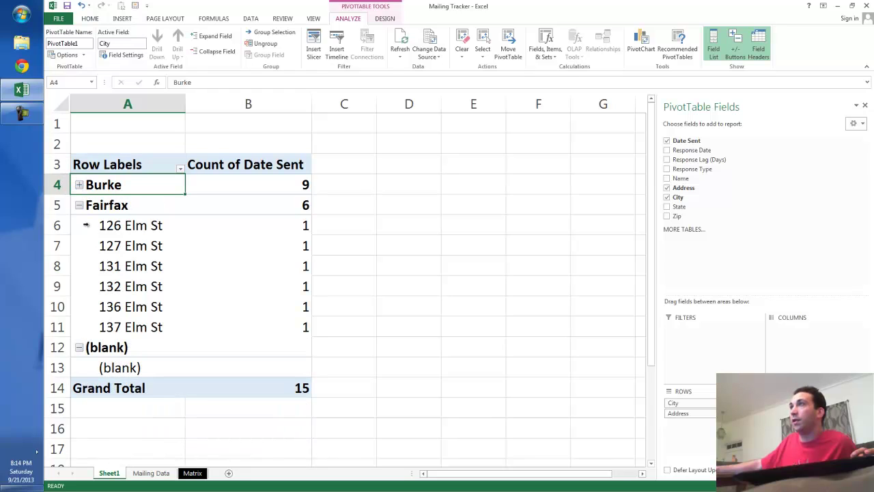
left_click(80, 206)
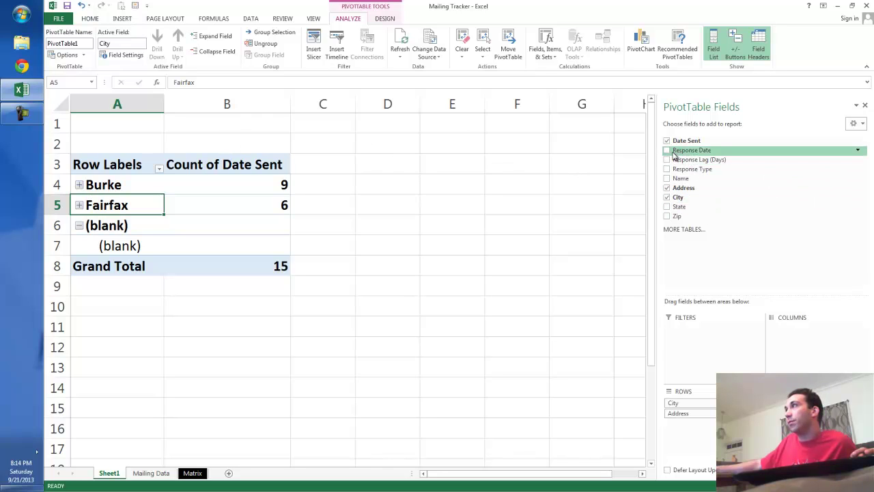
Step: Add Count of Response Date, group rows by Response Type above City, and collapse blank groups
left_click_drag(668, 155, 806, 427)
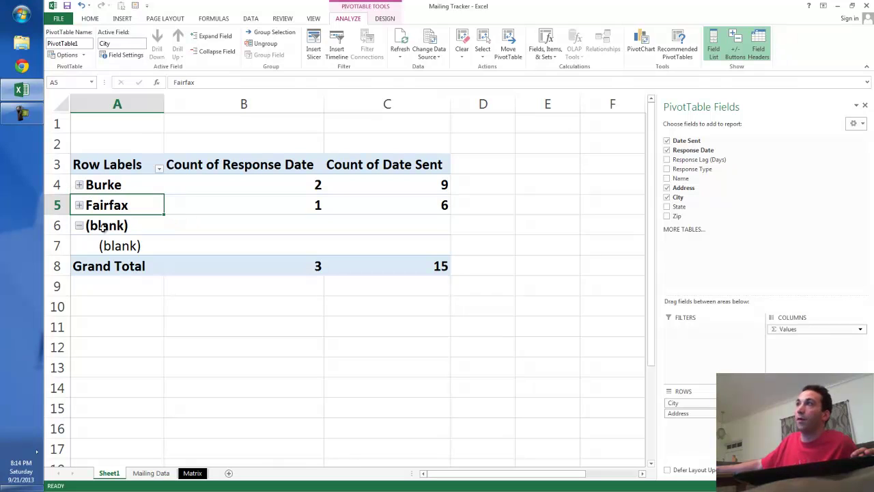
left_click(77, 225)
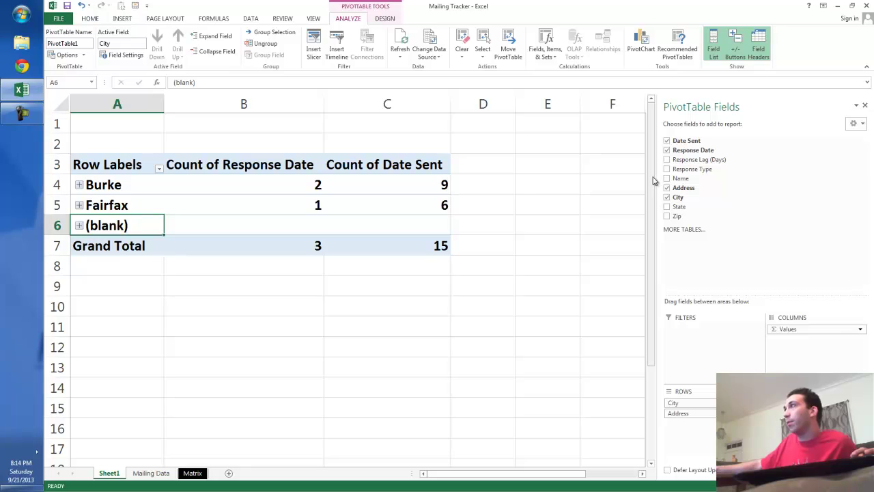
left_click_drag(682, 170, 704, 403)
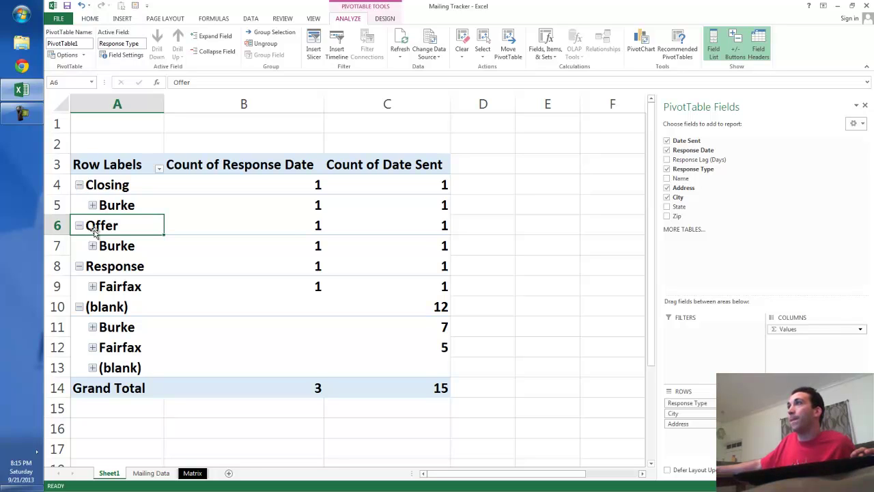
left_click(80, 308)
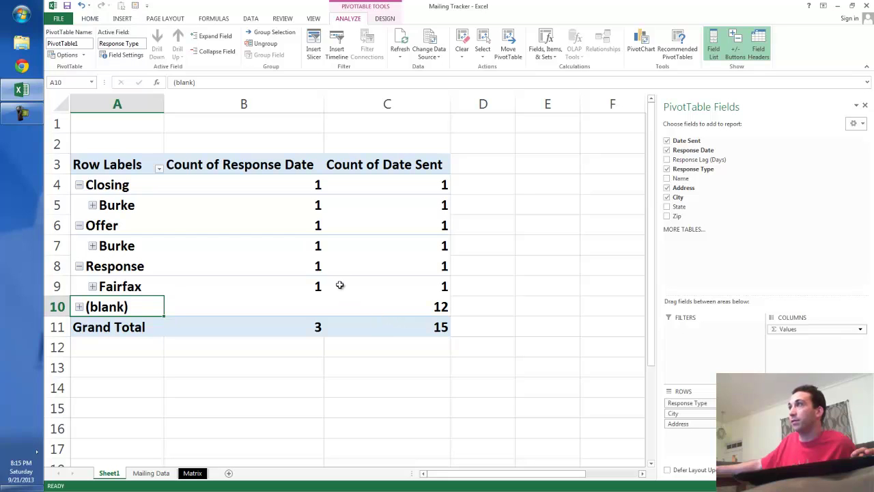
left_click(116, 207)
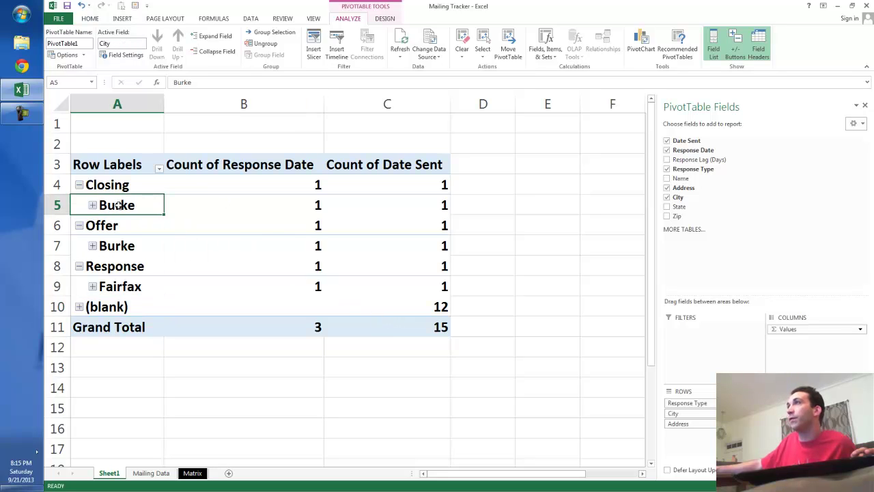
Step: Set the PivotTable's Subtotals option to Do Not Show Subtotals
left_click(385, 19)
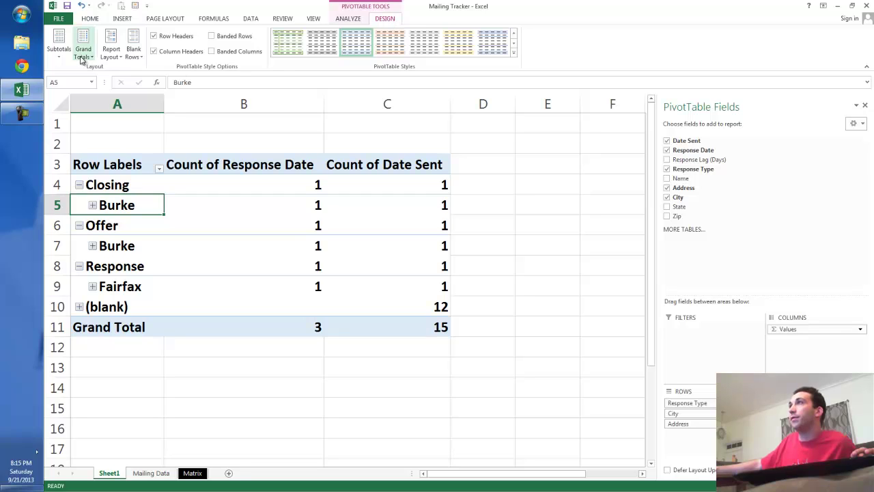
left_click(58, 44)
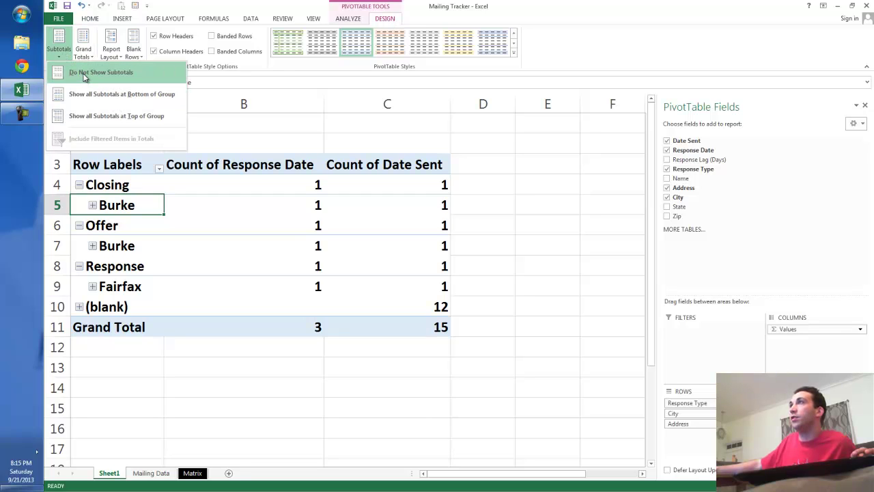
left_click(86, 73)
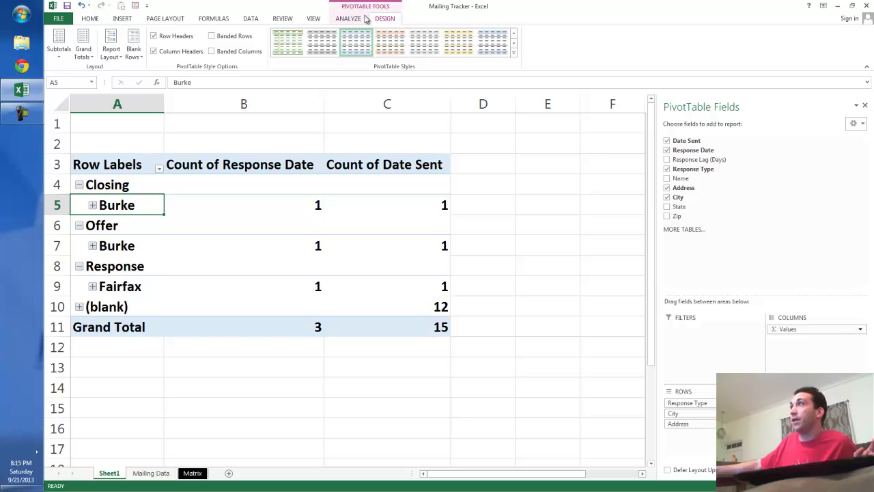
Step: Insert Zip and Response Type slicers for PivotTable1
left_click(300, 243)
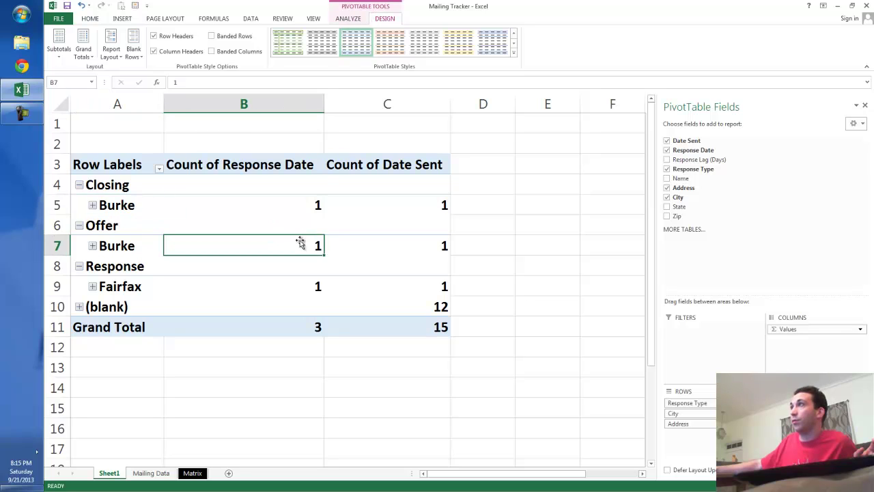
left_click(352, 17)
left_click(313, 48)
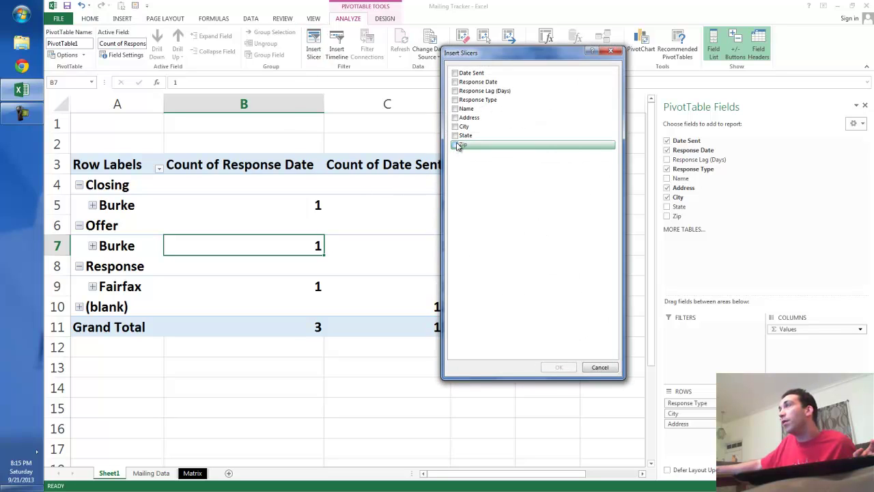
left_click(456, 145)
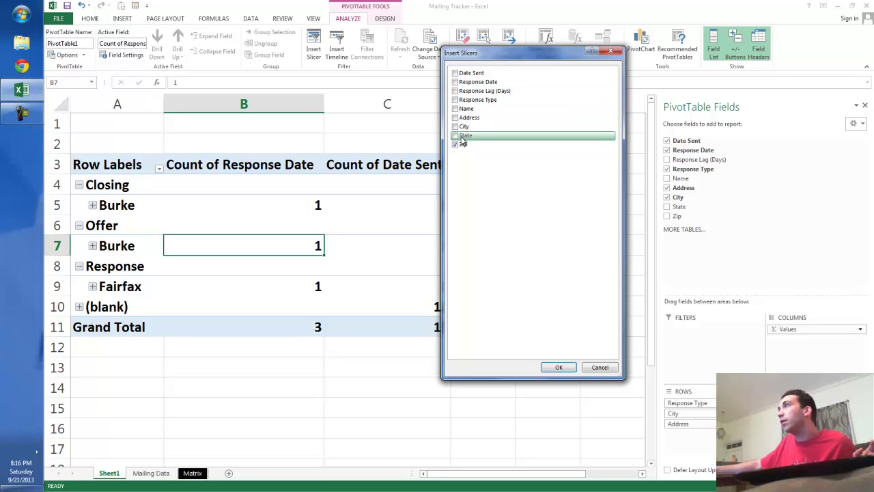
left_click(455, 100)
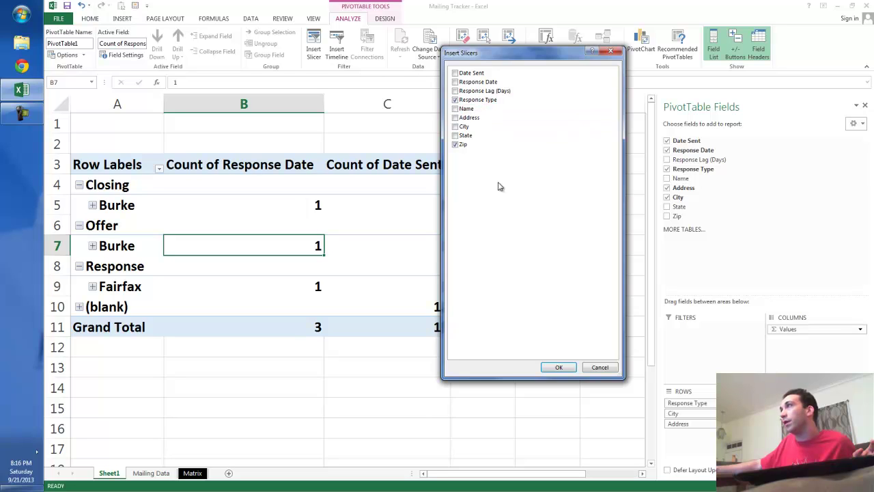
left_click(558, 367)
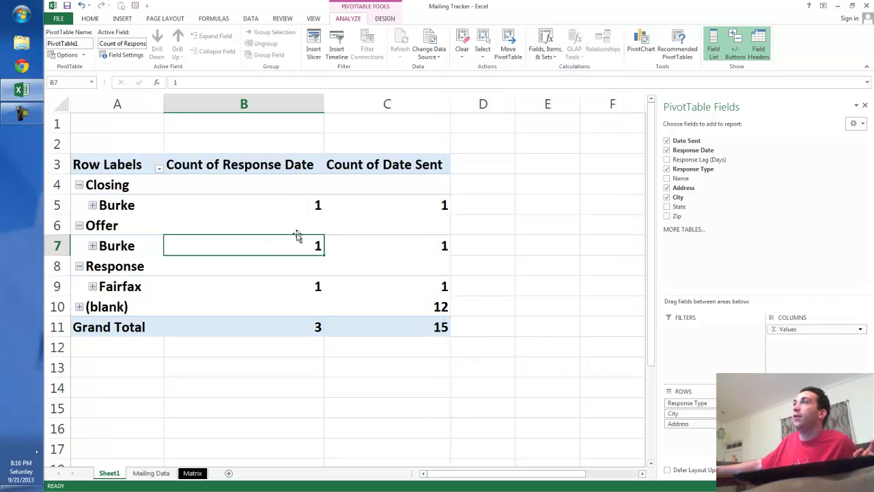
Step: Resize and reposition the Zip and Response Type slicers, giving Response Type a grey style
left_click_drag(382, 202, 580, 178)
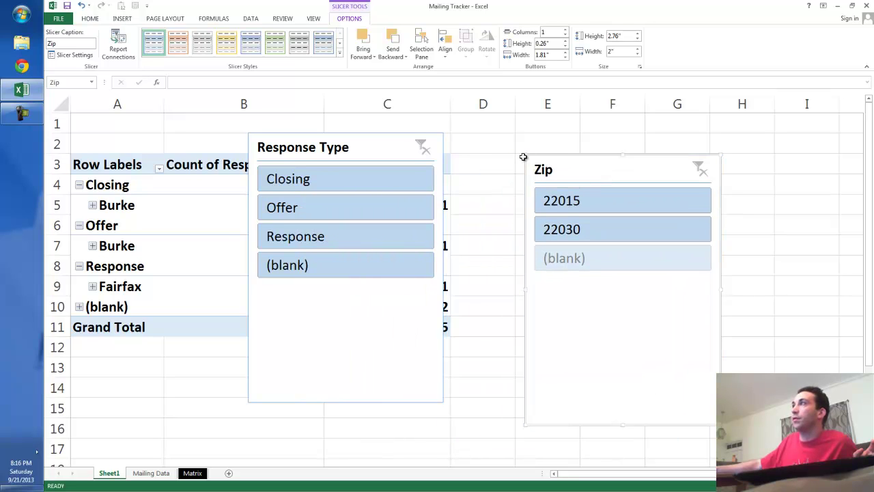
left_click_drag(523, 155, 549, 235)
left_click(260, 140)
left_click_drag(246, 131, 319, 233)
left_click_drag(445, 232, 464, 231)
left_click_drag(414, 244, 594, 128)
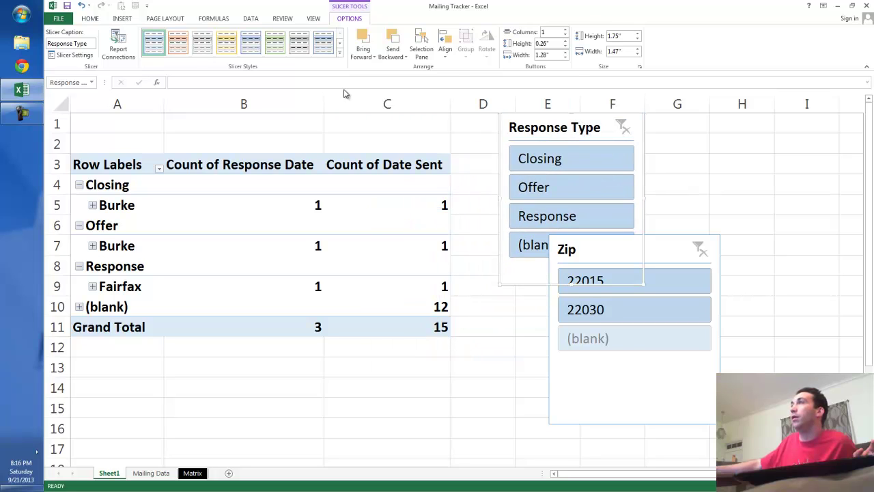
left_click(299, 42)
left_click_drag(624, 254, 579, 283)
left_click(649, 229)
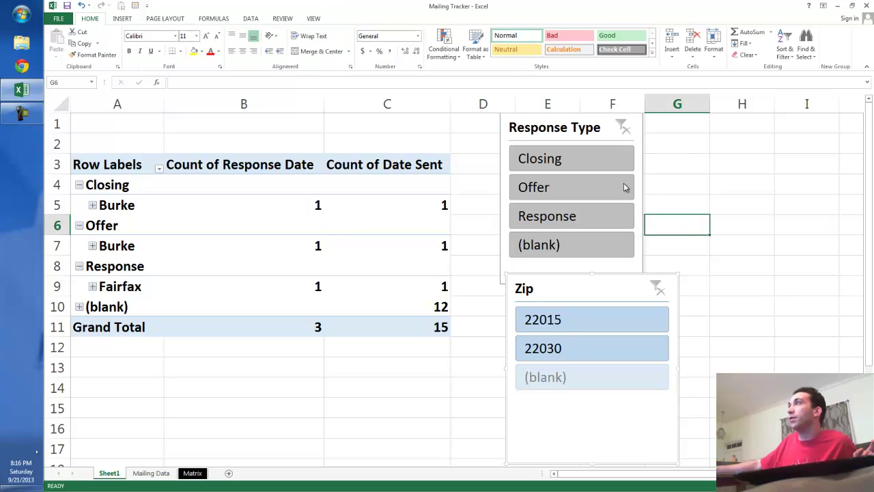
left_click(568, 217)
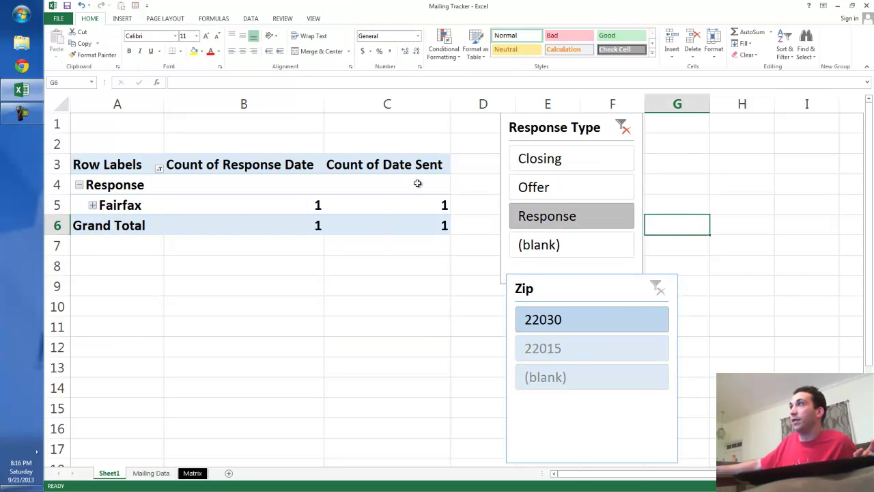
left_click(93, 206)
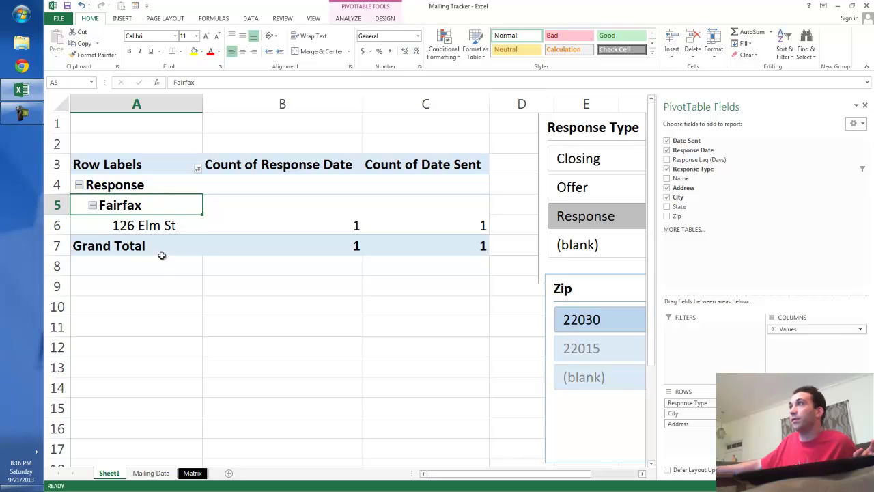
left_click(164, 227)
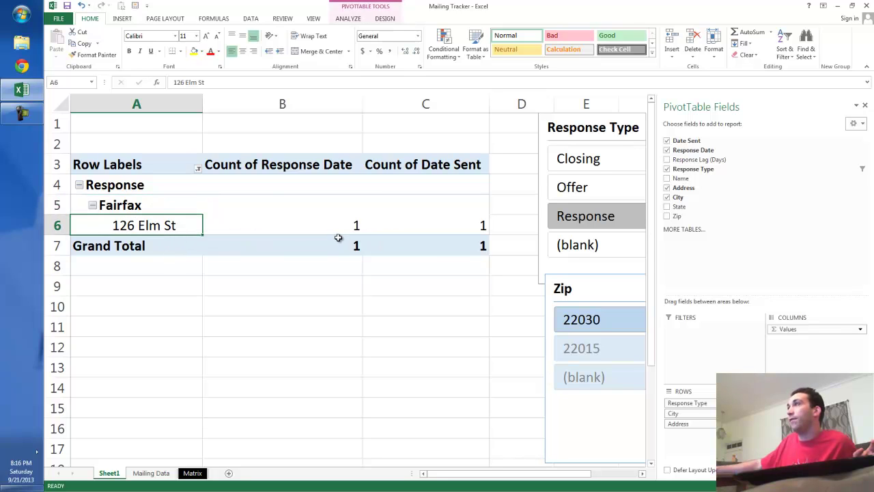
left_click(326, 213)
left_click(315, 230)
double_click(314, 231)
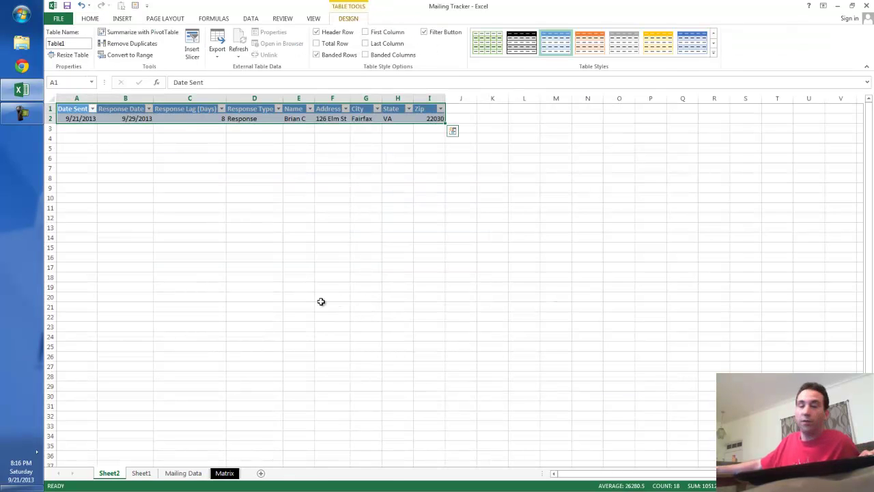
scroll(318, 298, "up", 8, "ctrl")
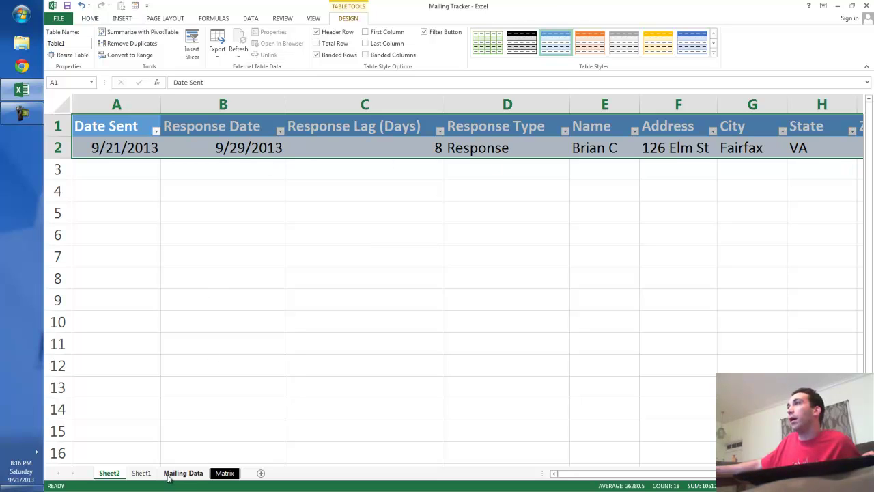
right_click(109, 474)
left_click(161, 373)
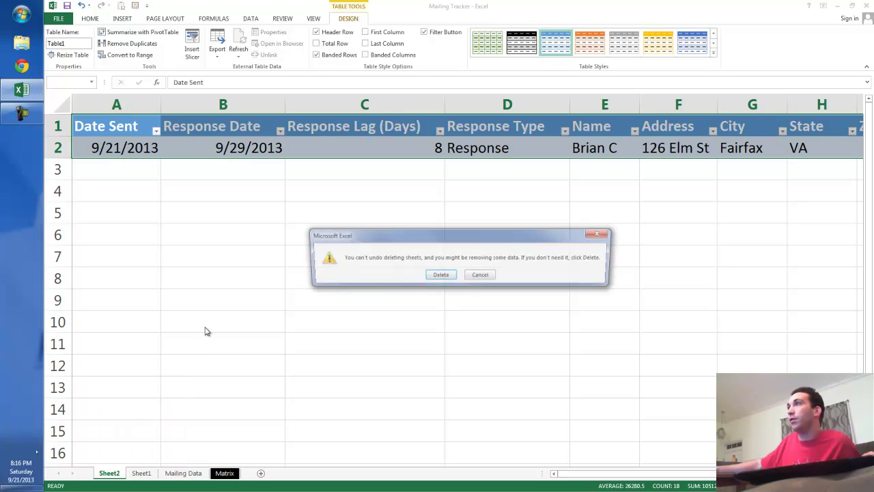
left_click(440, 276)
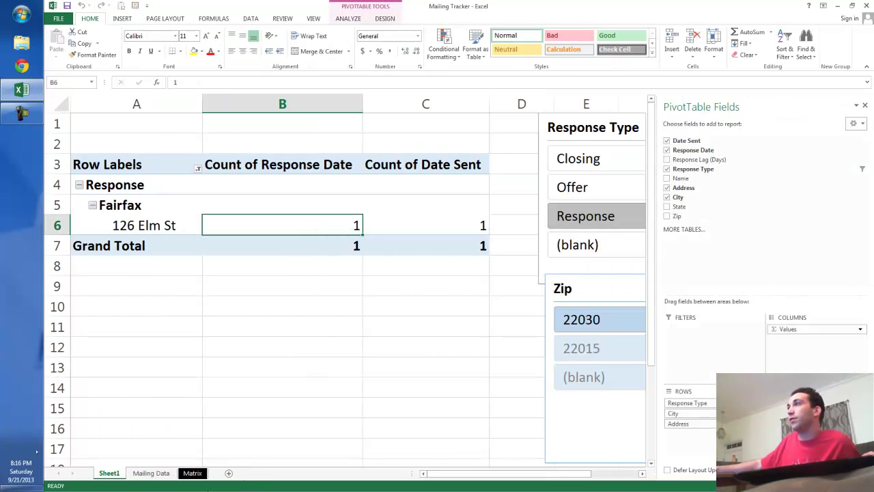
left_click(194, 474)
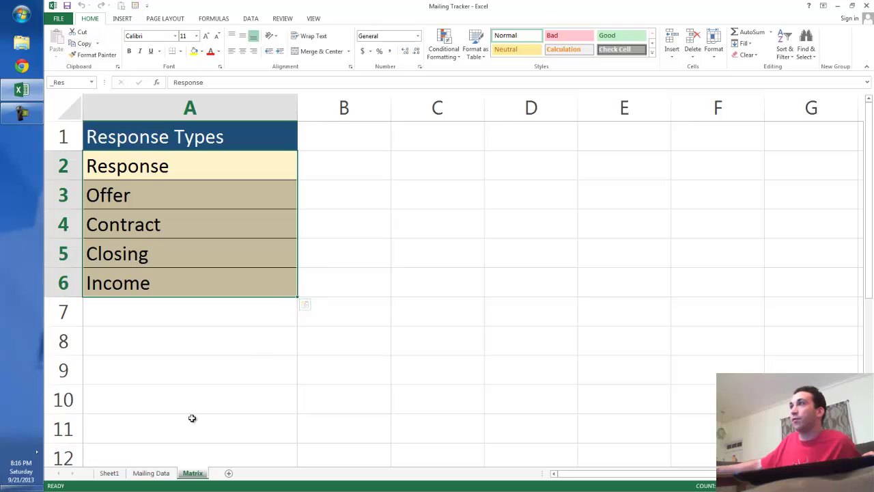
left_click(152, 472)
Step: Enter the response date 9/21 for rows 11 and 12
left_click(197, 379)
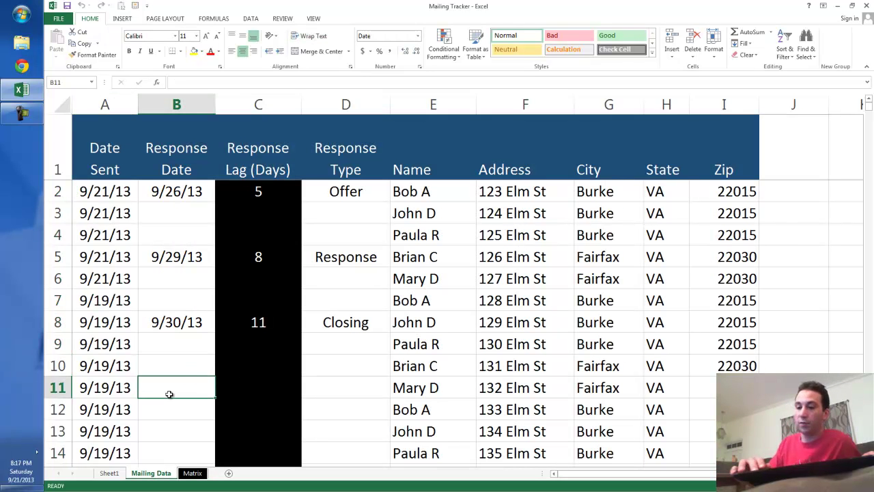
type("9*/")
key("BackSpace")
key("BackSpace")
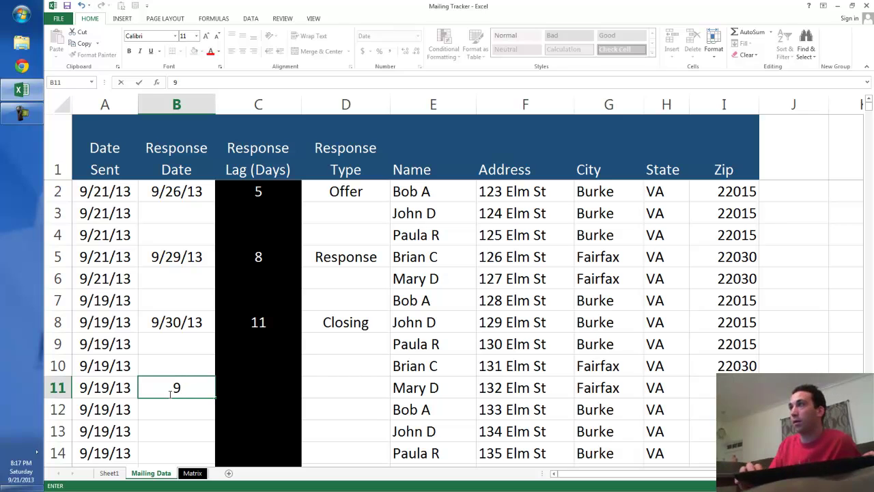
type("/21")
key("Return")
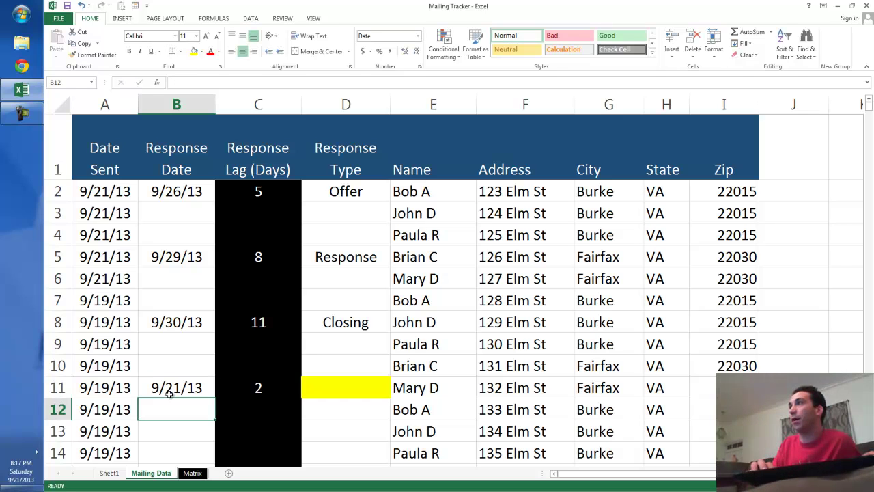
type("9/21")
key("Return")
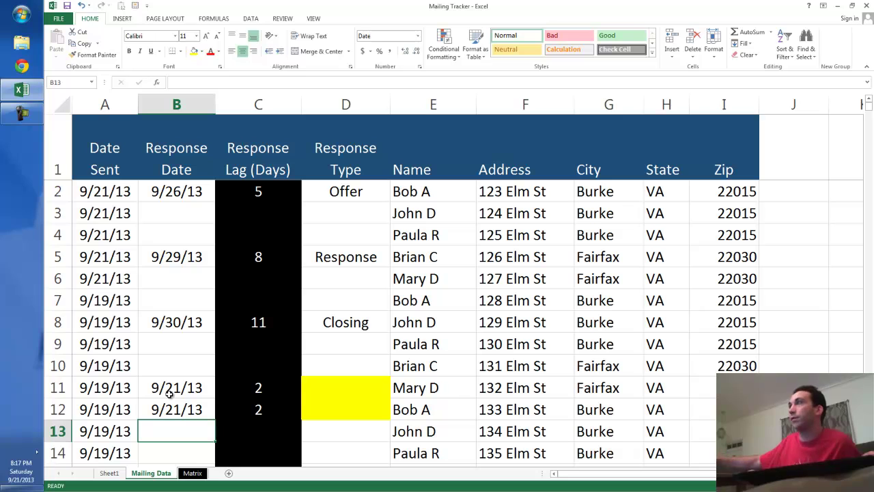
Step: Set Response Type to Response in D11 and D12, then go to the Sheet1 PivotTable
left_click(373, 393)
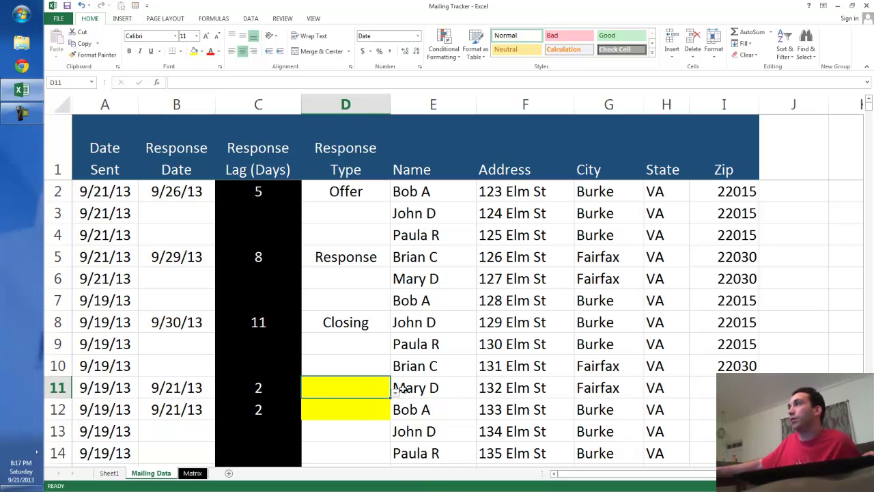
left_click(395, 388)
left_click(355, 403)
left_click(384, 410)
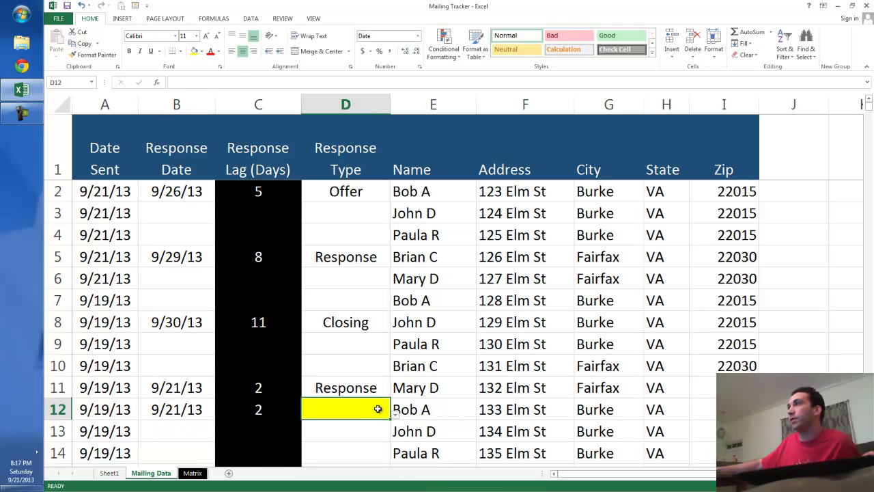
left_click(394, 416)
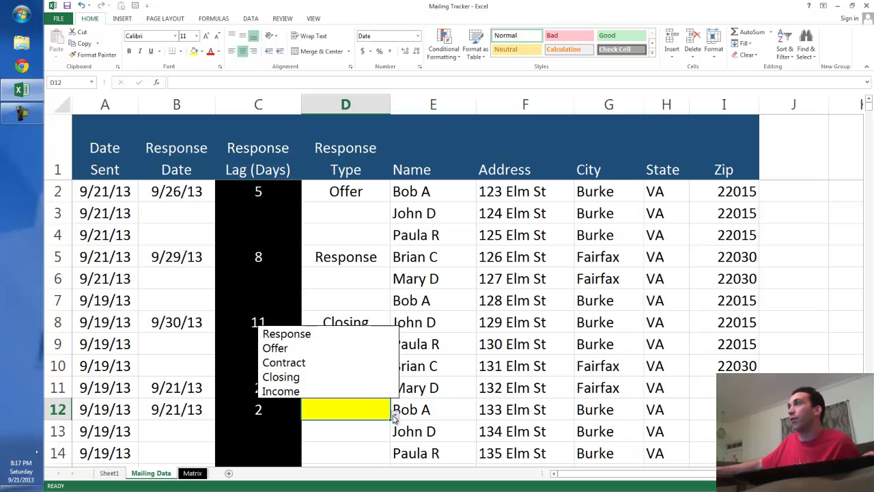
left_click(360, 334)
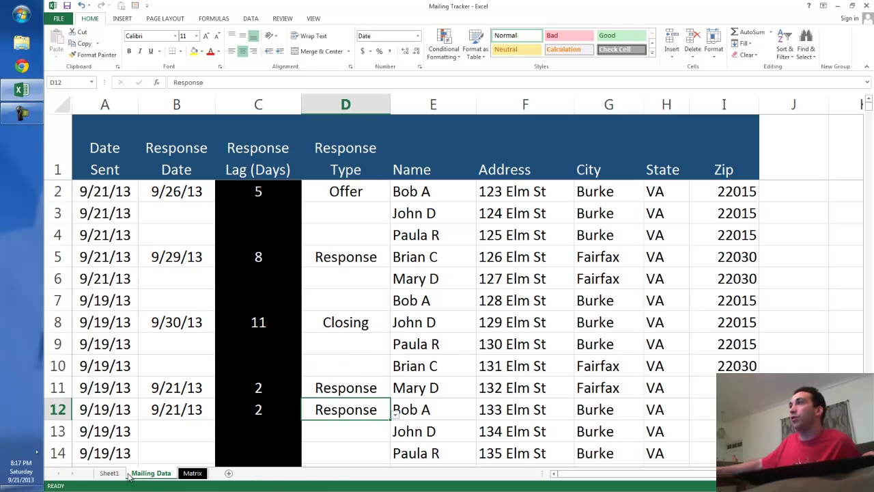
left_click(111, 473)
Step: Refresh the PivotTable, nudge the Response Type slicer, and clear its filter
right_click(219, 212)
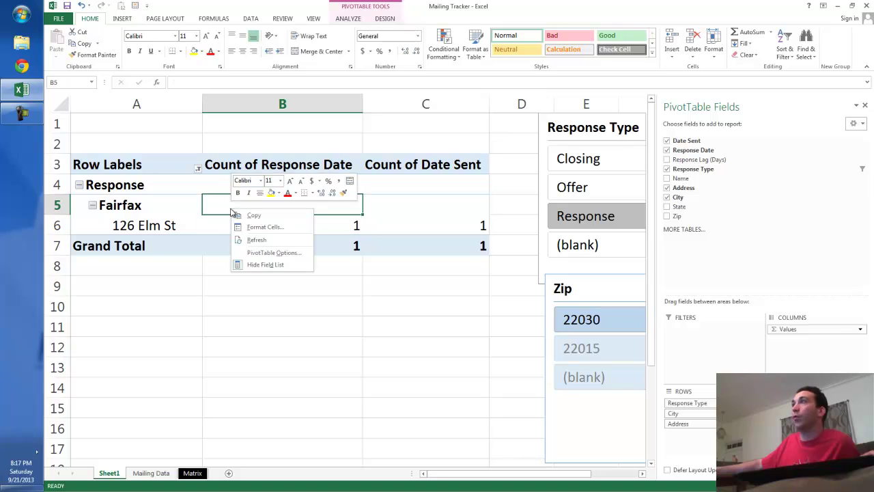
left_click(265, 238)
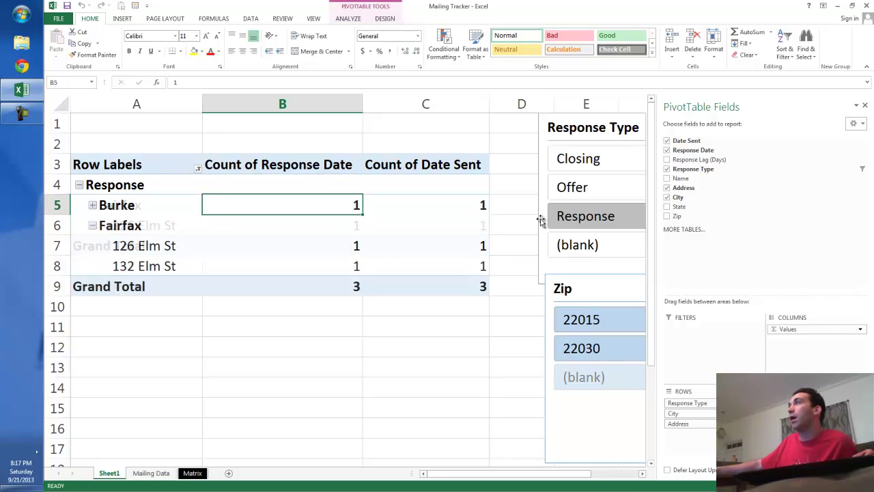
left_click_drag(570, 128, 610, 137)
left_click(604, 152)
Step: Filter the slicers to zip 22015 and Closing and Offer responses, then expand Burke
left_click(619, 348)
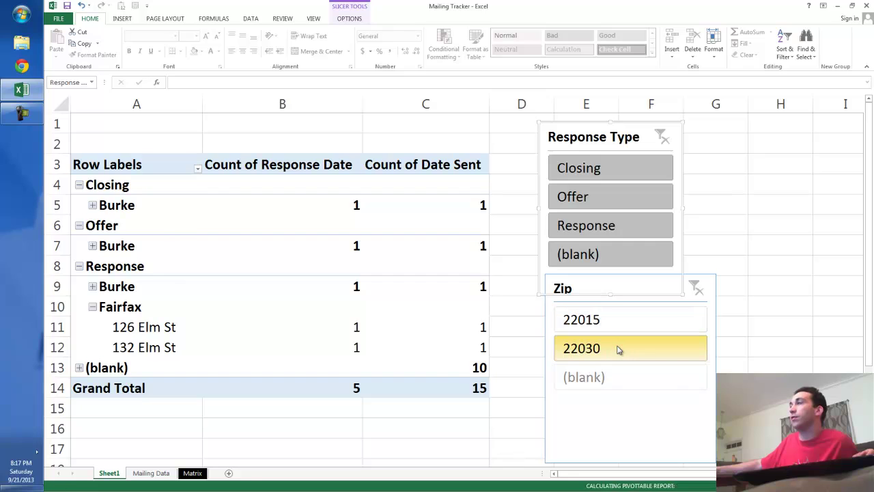
left_click(612, 321)
left_click(614, 350)
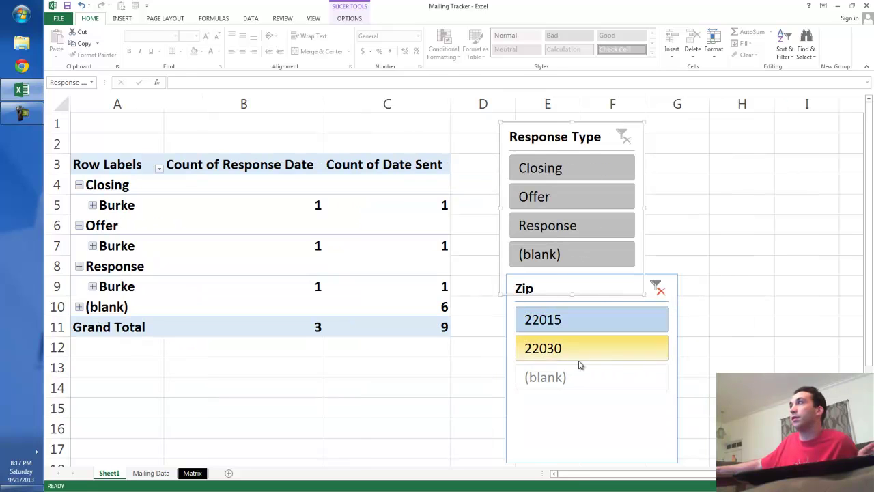
left_click(657, 288)
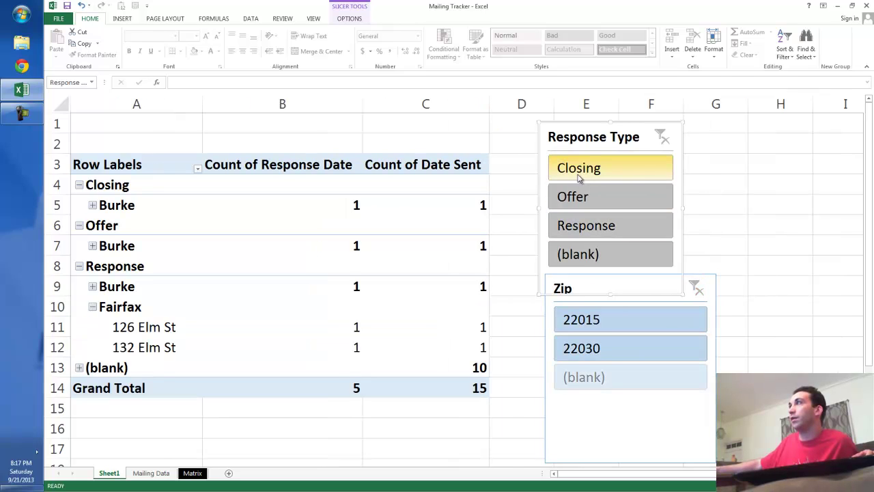
left_click(580, 172)
left_click(577, 200, "ctrl")
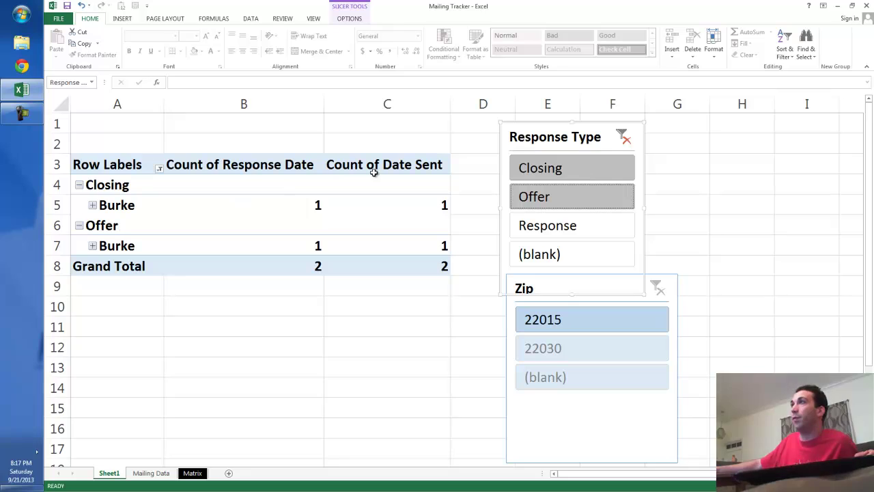
left_click(92, 205)
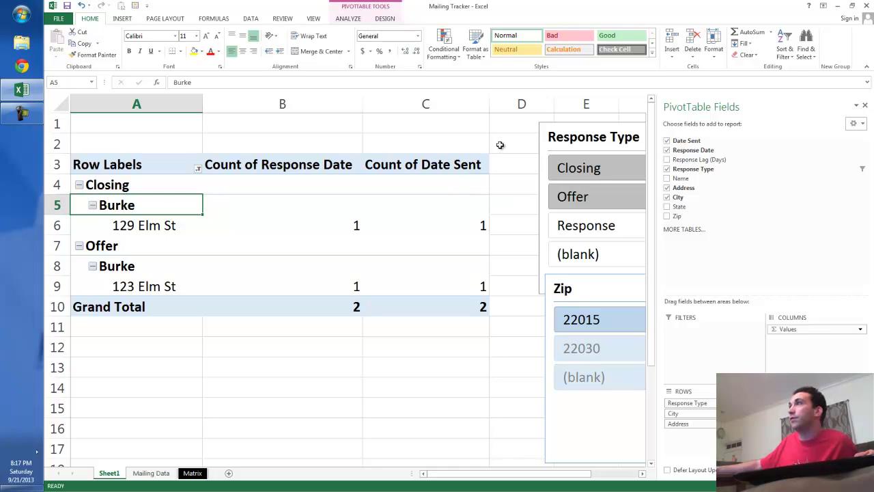
left_click(168, 474)
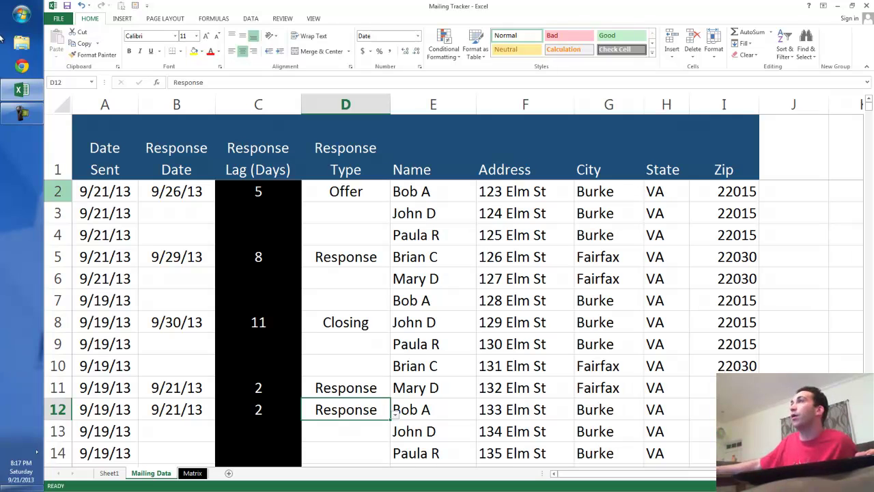
Step: Insert a new empty column B before Response Date
left_click(59, 193)
left_click(54, 216)
left_click(58, 238)
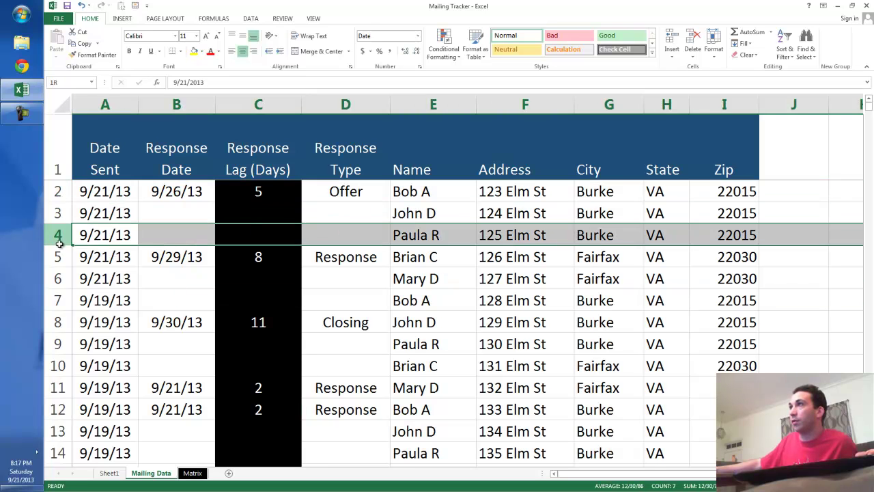
left_click(58, 262)
left_click(448, 277)
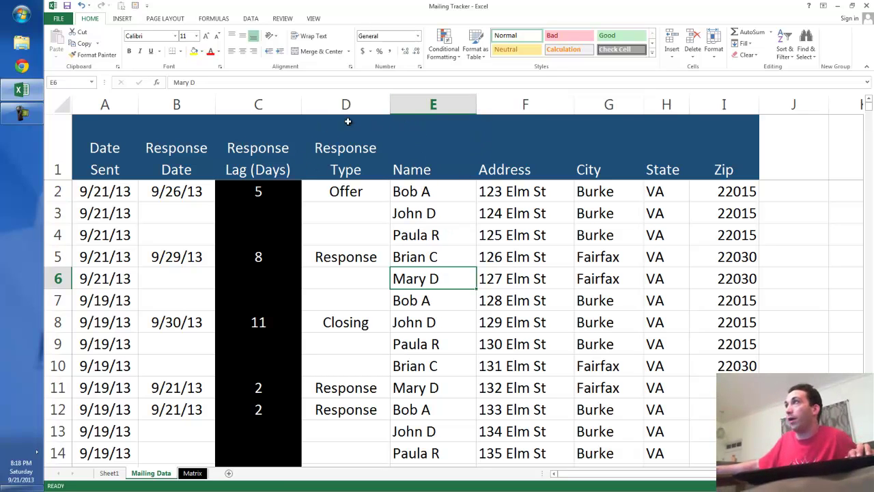
left_click(166, 108)
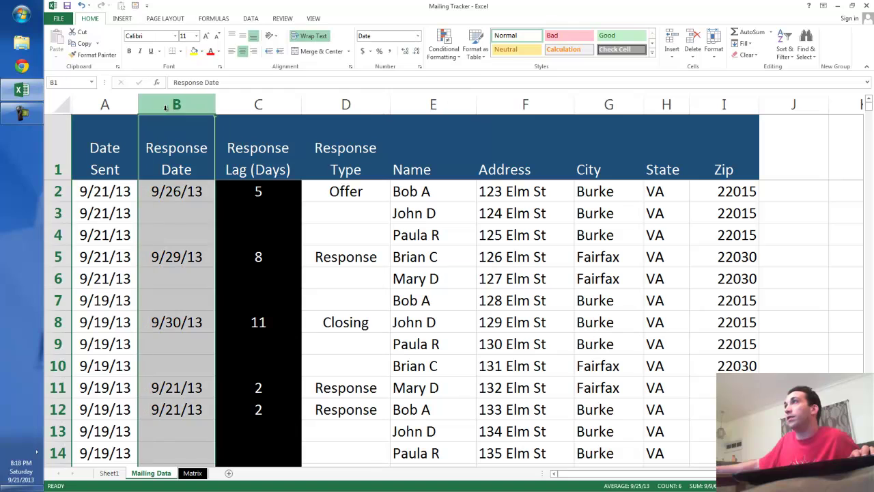
right_click(166, 108)
left_click(204, 182)
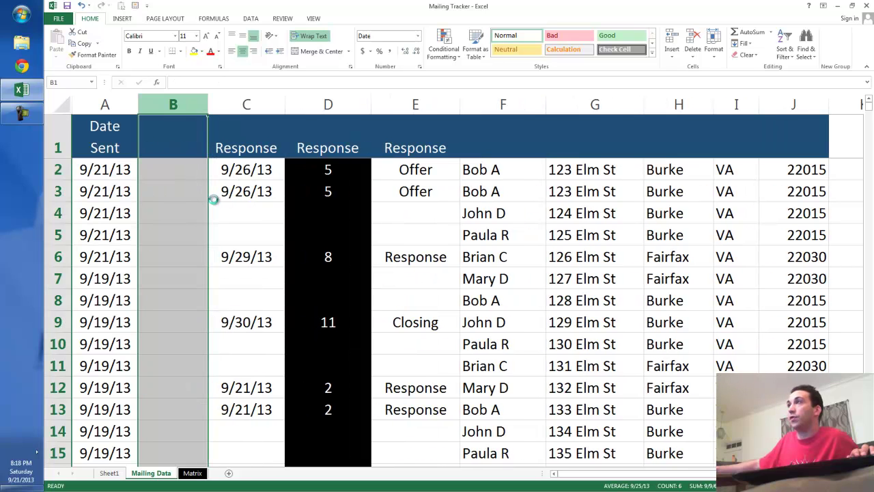
Step: Head column B 'Home Price' and enter 225000 in B2
left_click(179, 149)
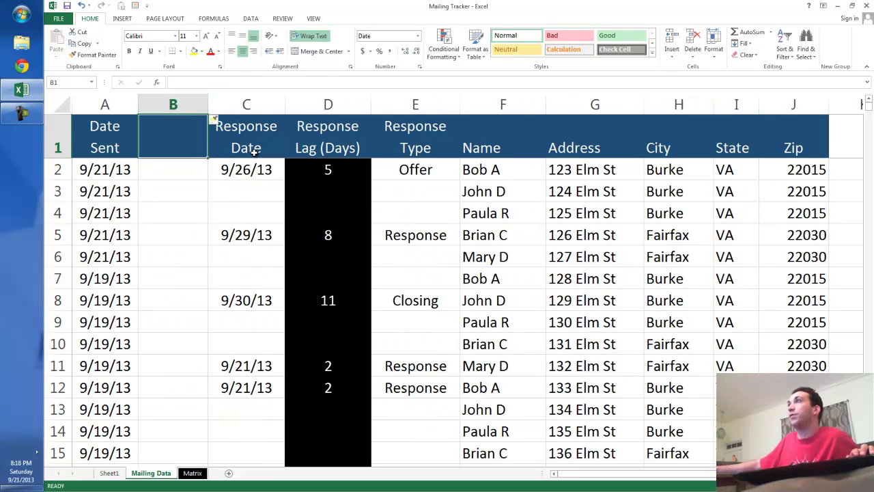
type("Home Price")
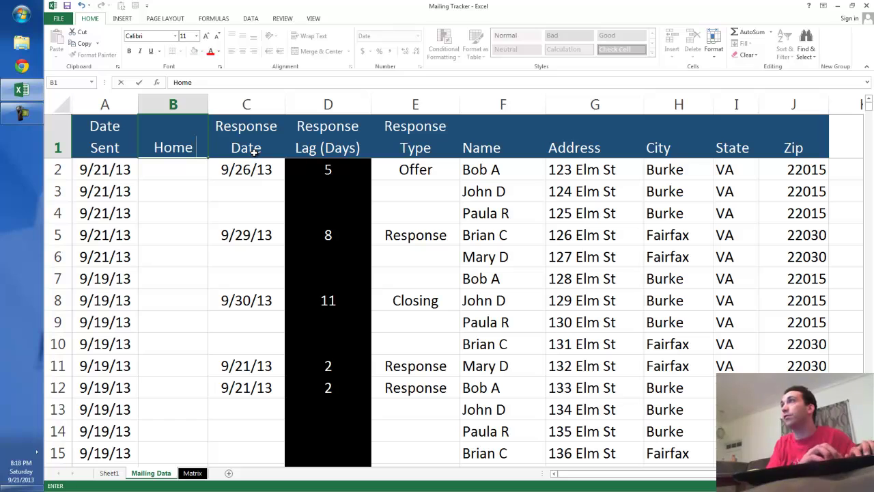
key("Return")
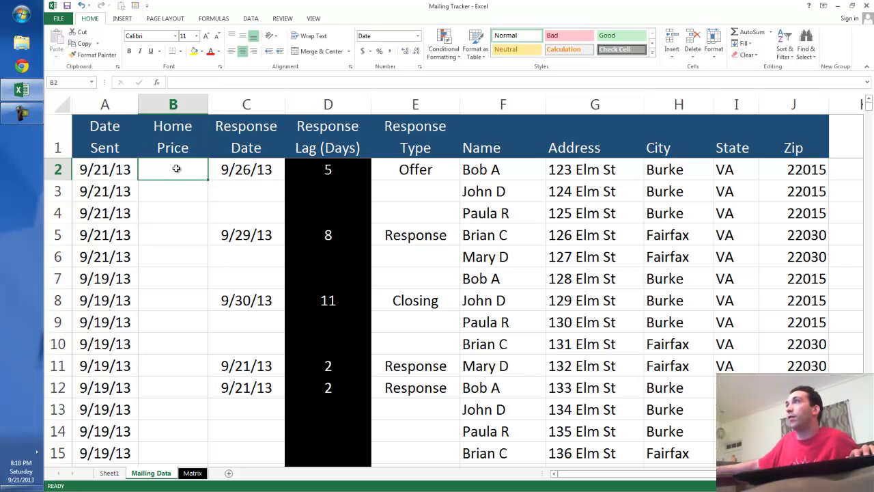
type("225000")
key("Return")
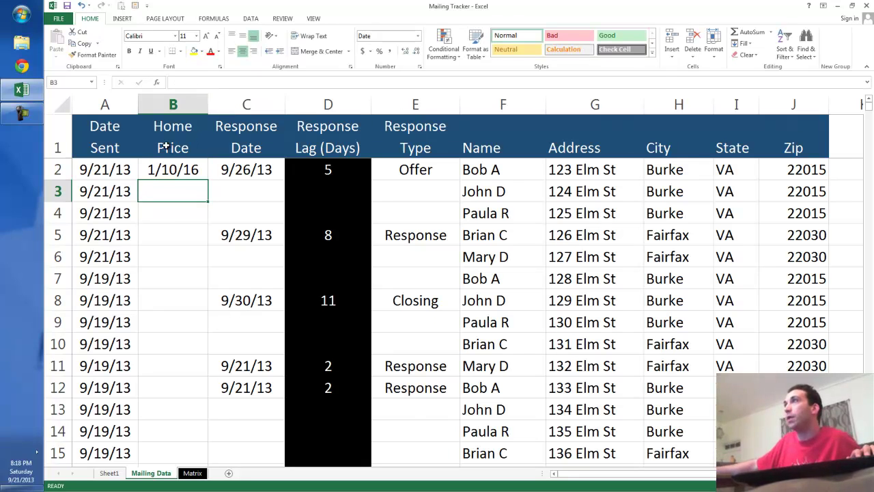
Step: Format the Home Price column as Accounting with no decimals and enter 175000 in B5
left_click(173, 103)
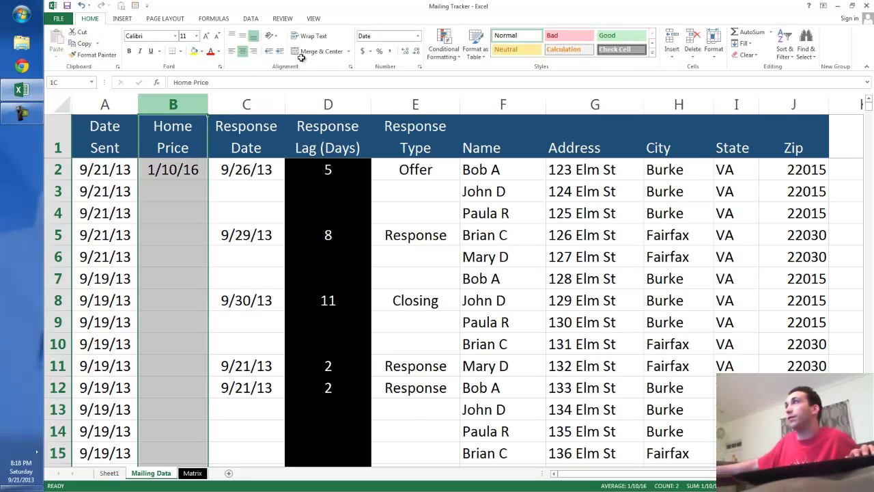
left_click(368, 51)
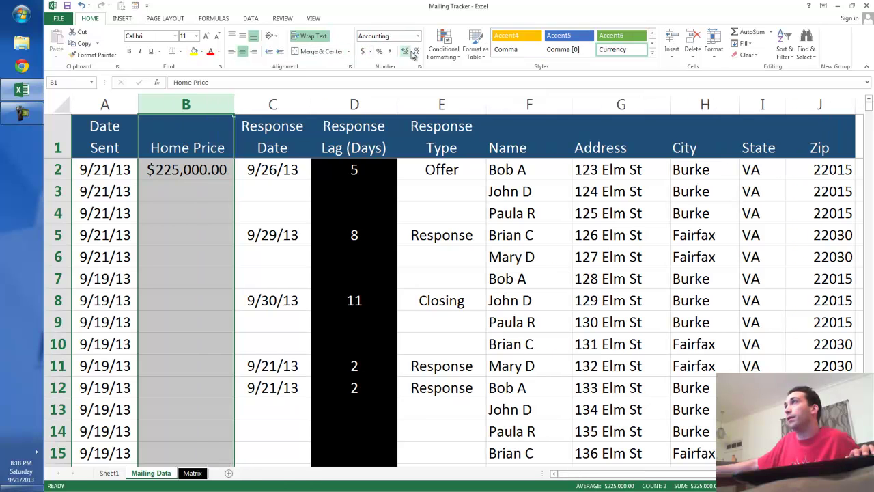
left_click(416, 51)
left_click(416, 51)
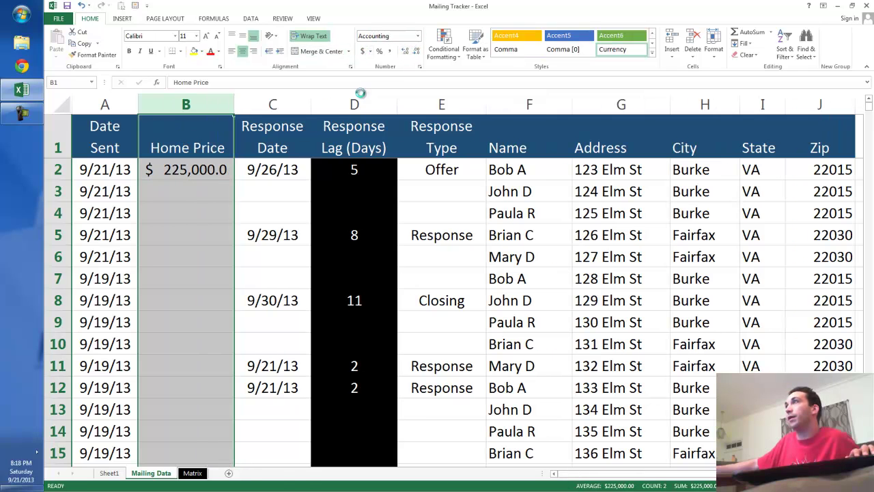
left_click(198, 231)
type("175000")
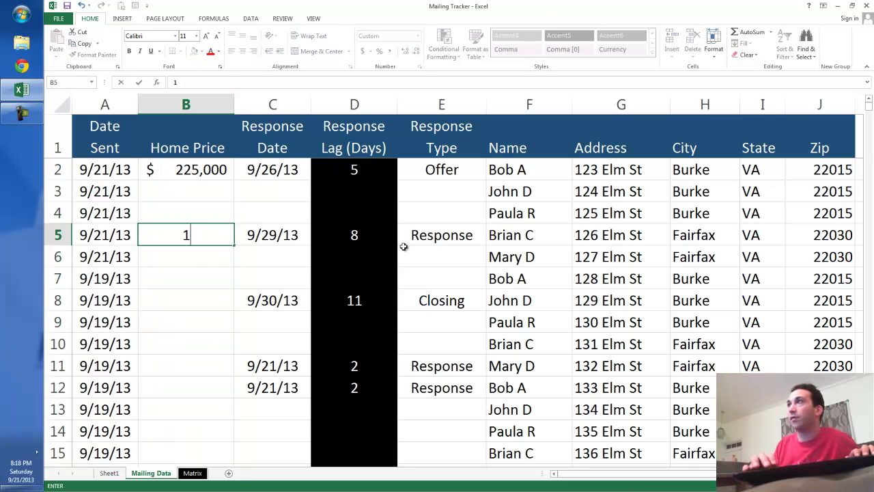
key("Return")
Step: Enter home prices 325000, 315,000 and 300,000 in B8, B11 and B12, then return to Sheet1
key("Down")
key("Down")
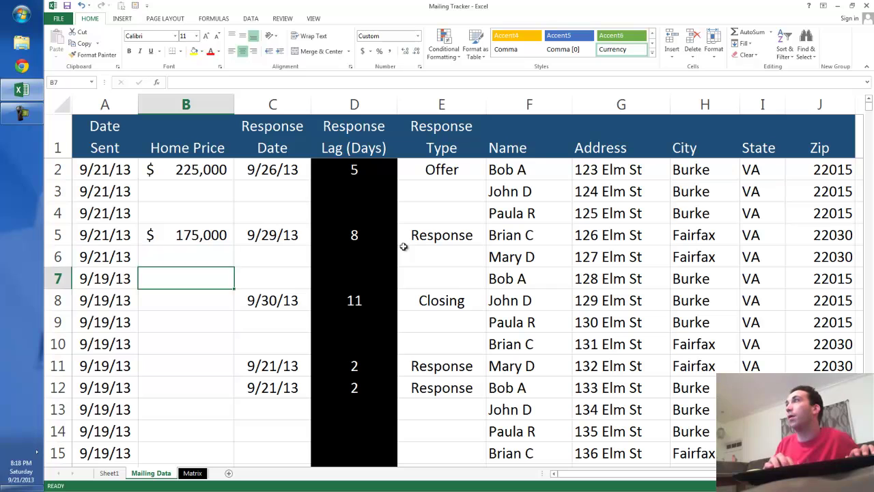
type("325000")
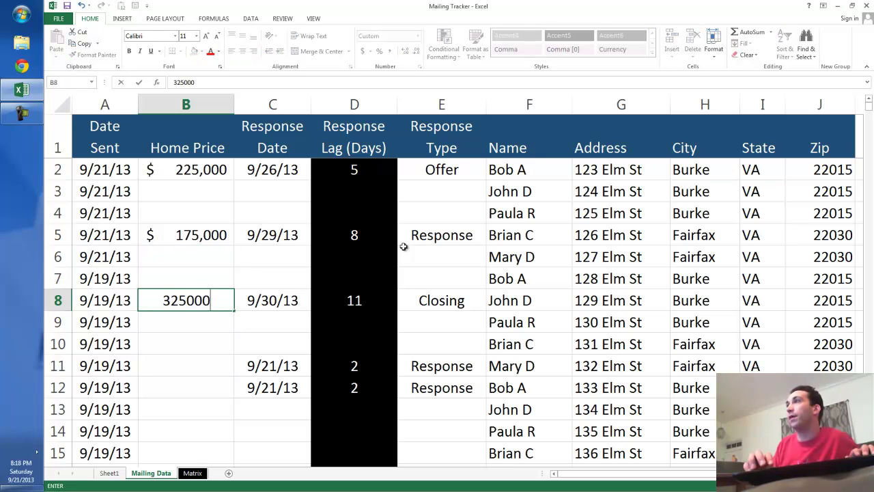
key("Return")
key("Down")
key("Down")
type("315,000")
key("Return")
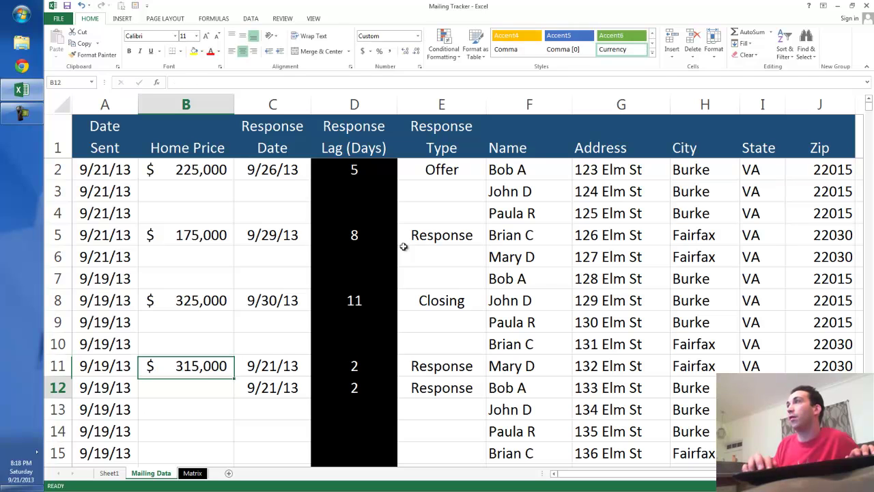
type("300,000")
key("Return")
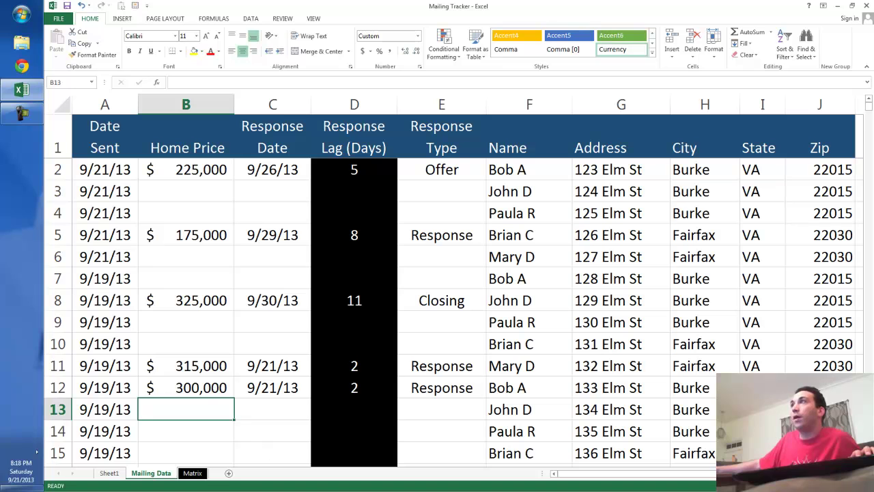
left_click(109, 473)
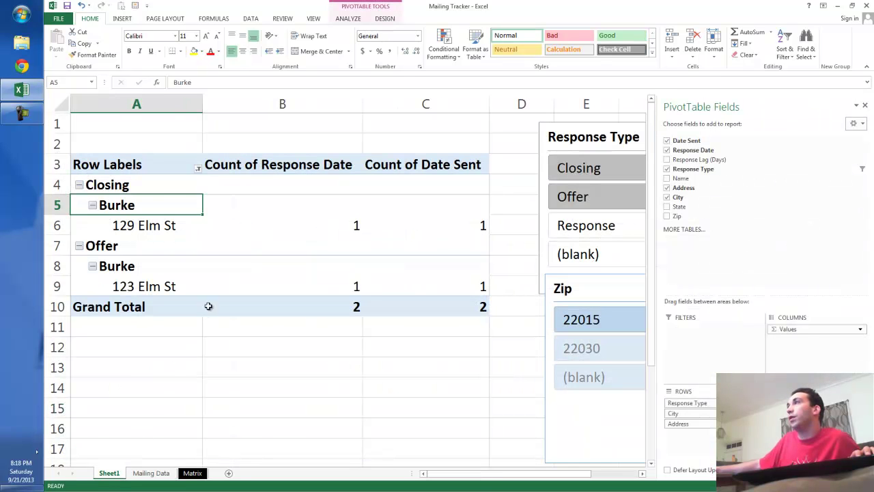
Step: Refresh the PivotTable and float the field list over columns E–I
right_click(283, 224)
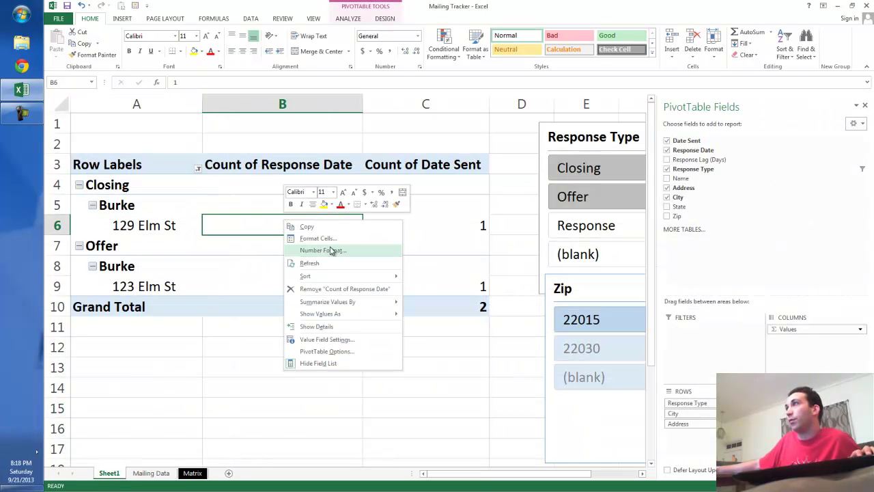
left_click(354, 265)
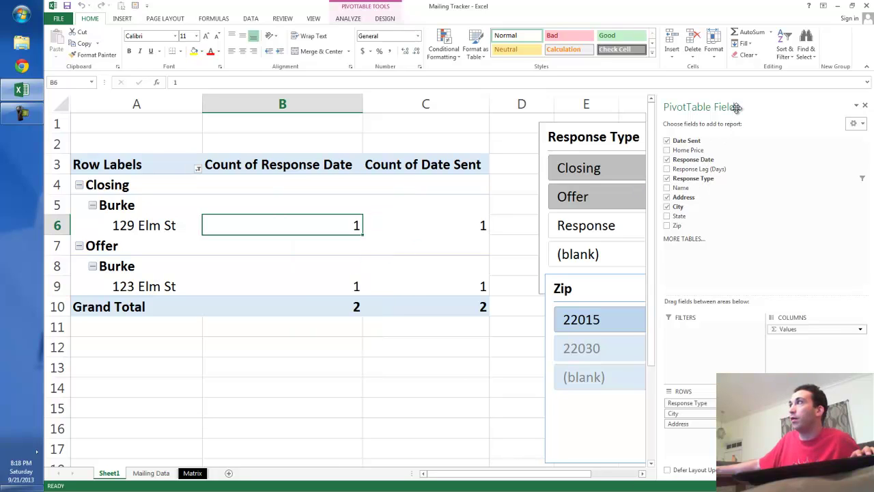
left_click_drag(743, 103, 364, 155)
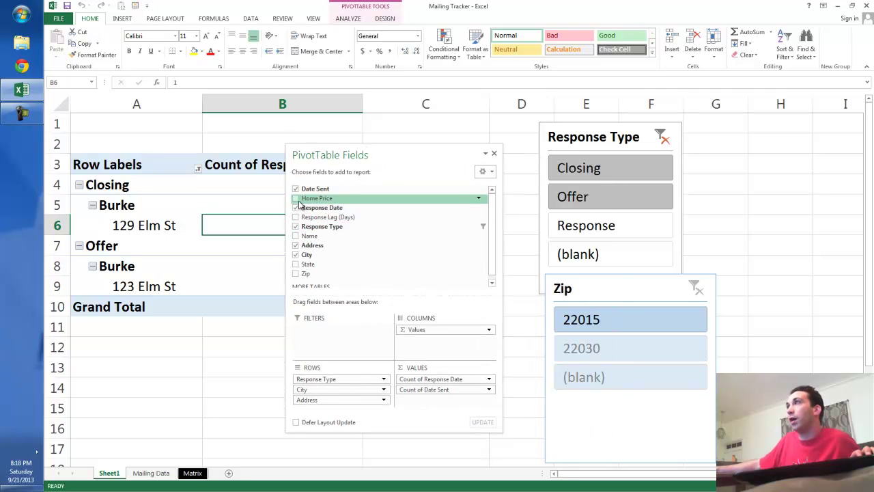
left_click_drag(394, 158, 742, 137)
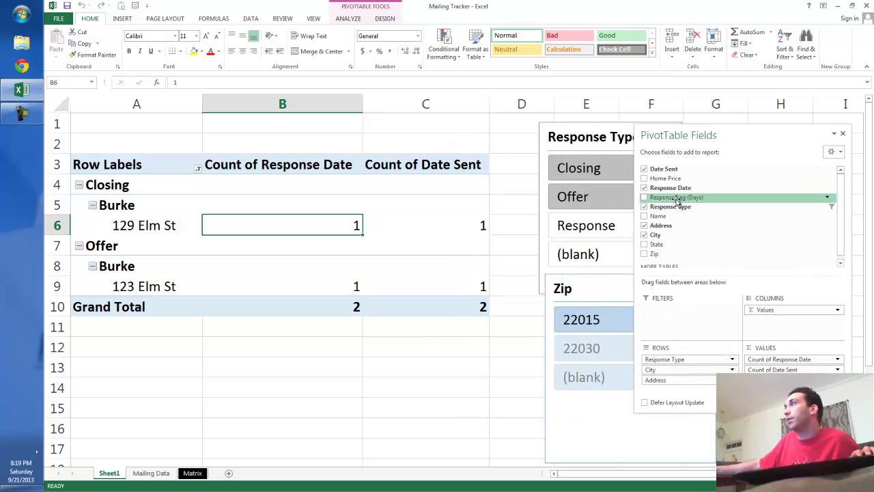
Step: Add Home Price to the pivot values, summarized as Average
mouse_move(647, 179)
left_mouse_down()
mouse_move(787, 371)
mouse_move(793, 364)
mouse_move(790, 379)
left_mouse_up()
left_click(791, 380)
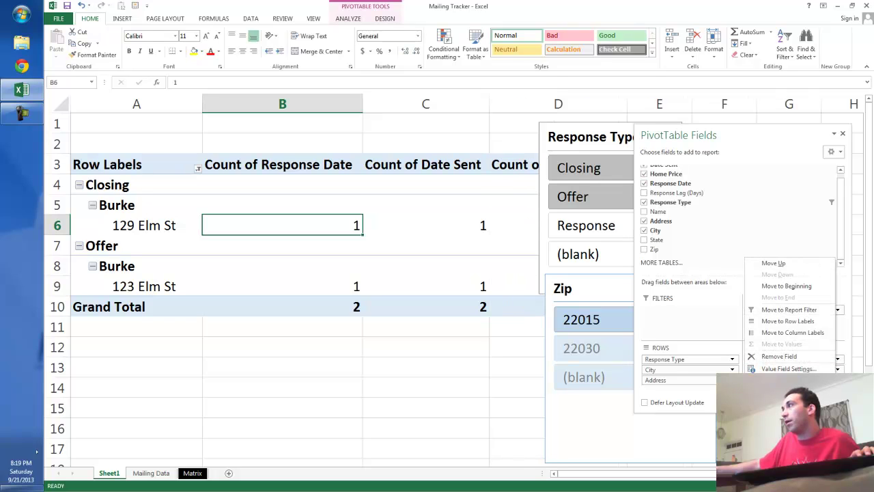
left_click(748, 367)
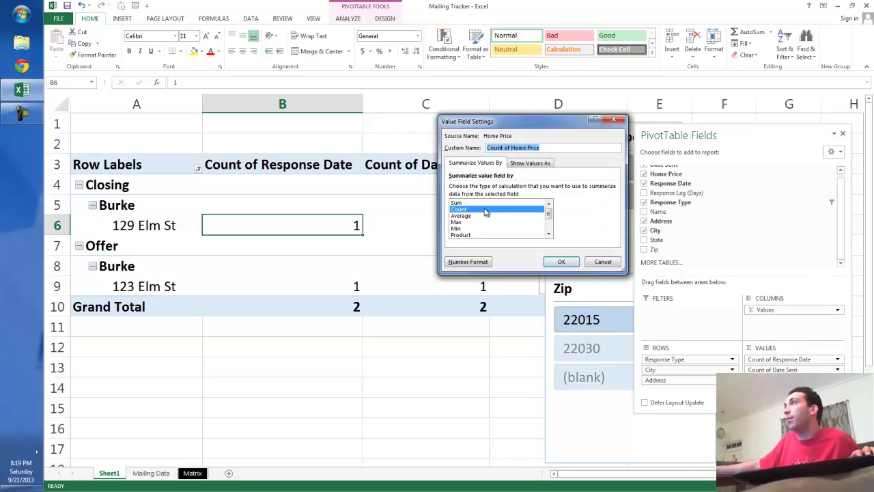
left_click(478, 216)
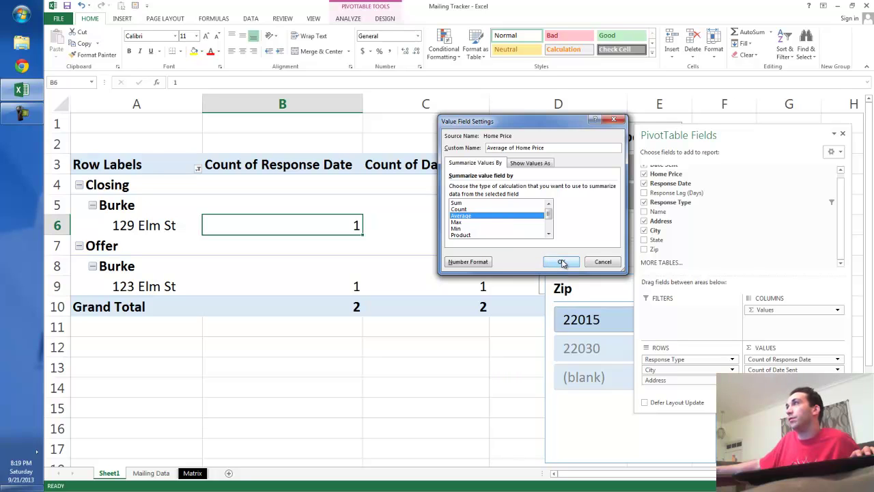
left_click(562, 264)
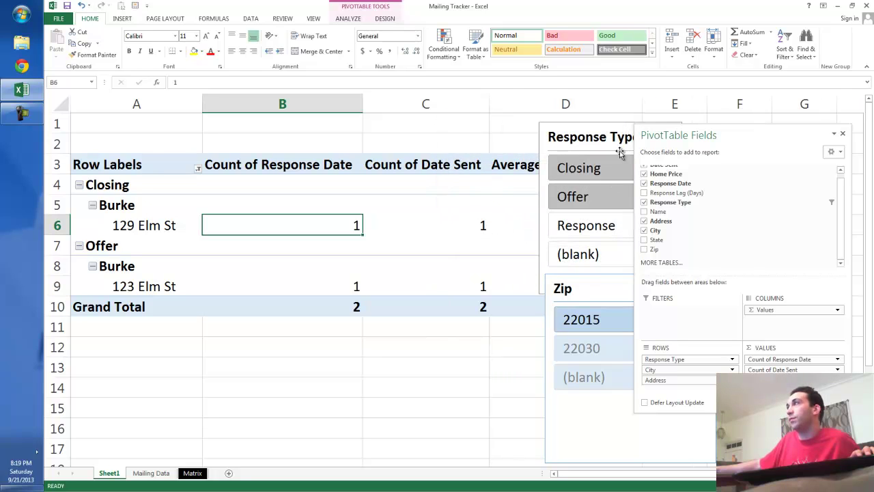
Step: Move both slicers further right and clear the Response Type filter to show all types
left_click(479, 132)
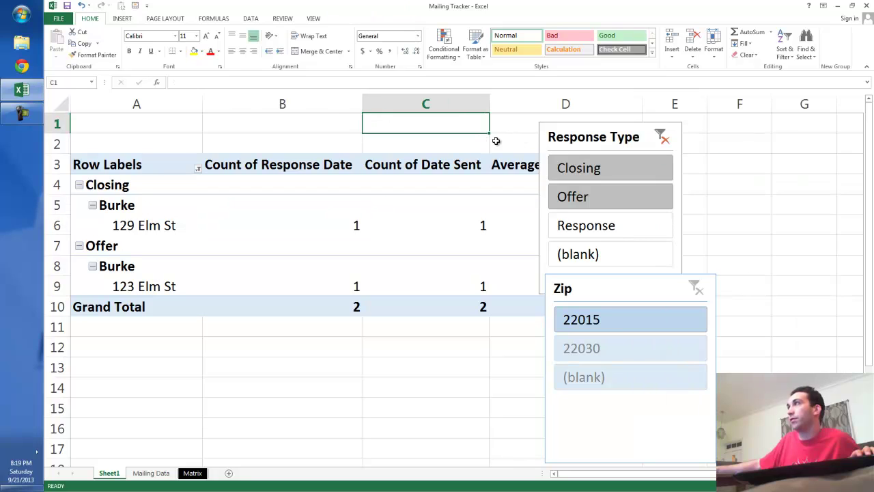
left_click_drag(570, 139, 706, 146)
left_click_drag(605, 293, 747, 286)
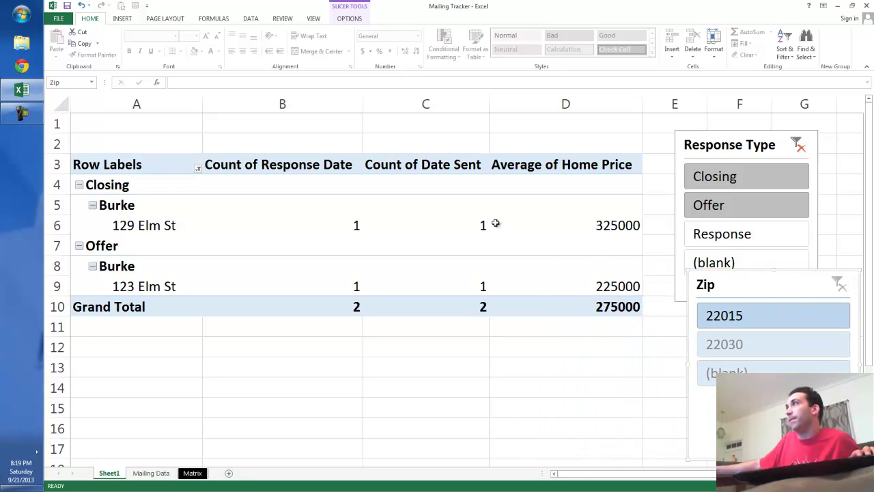
left_click(798, 144)
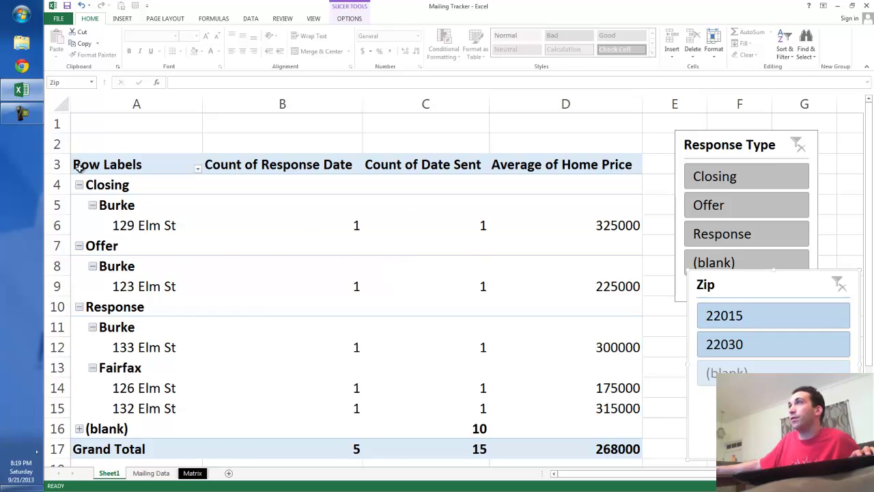
Step: Collapse Closing, Offer and Response, and remove Count of Response Date and Count of Date Sent
left_click(80, 187)
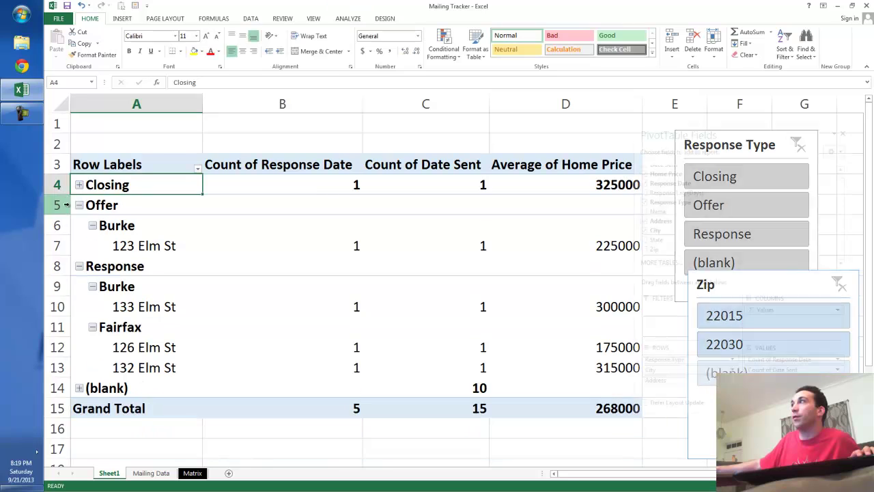
left_click(79, 205)
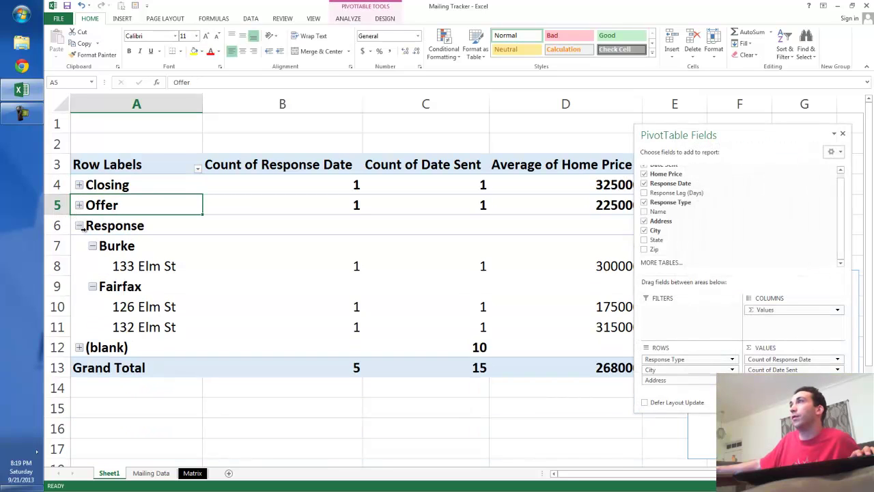
left_click(79, 226)
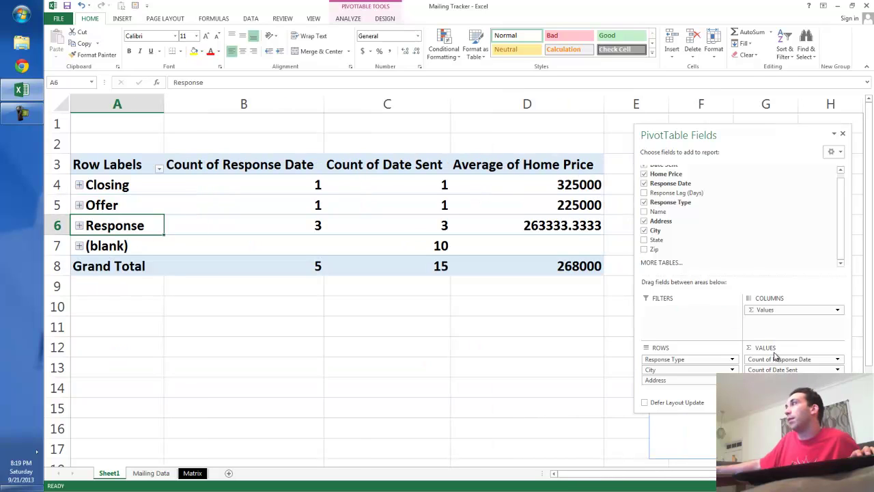
left_click_drag(772, 362, 582, 382)
left_click_drag(757, 367, 525, 340)
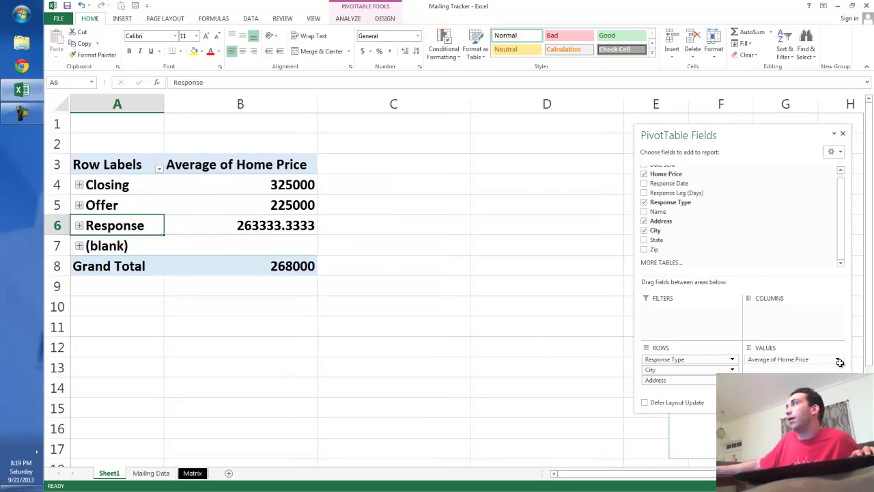
Step: Give the Average of Home Price field Accounting number format with 0 decimal places
left_click(286, 166)
right_click(284, 165)
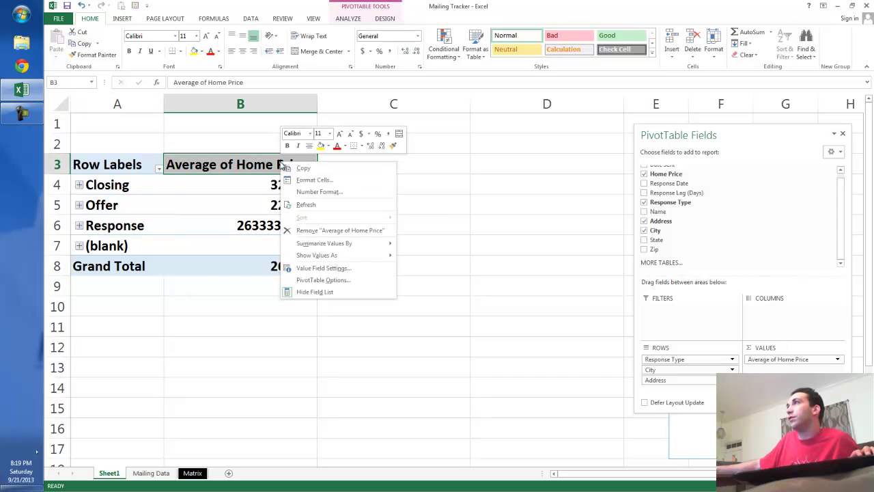
left_click(352, 192)
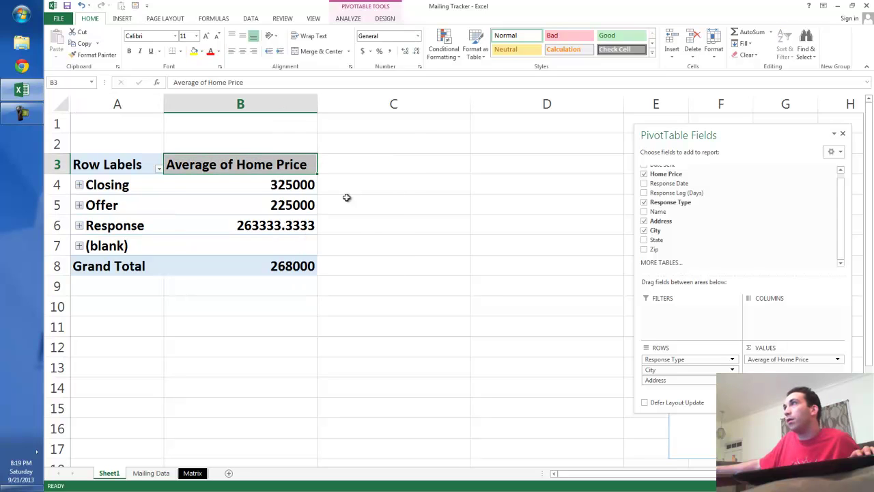
left_click(263, 135)
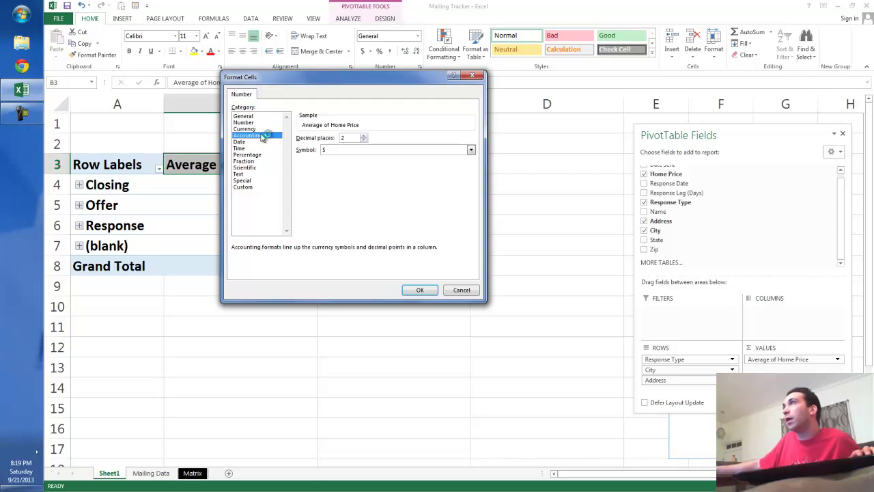
left_click(364, 141)
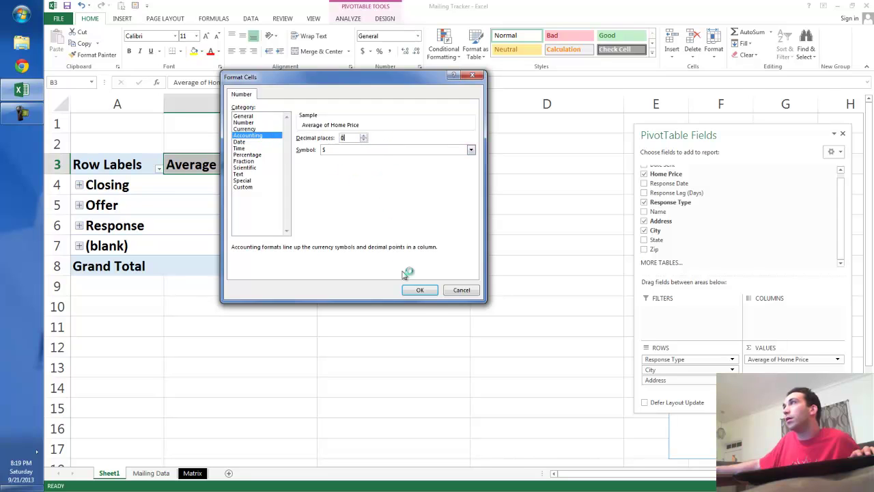
left_click(420, 290)
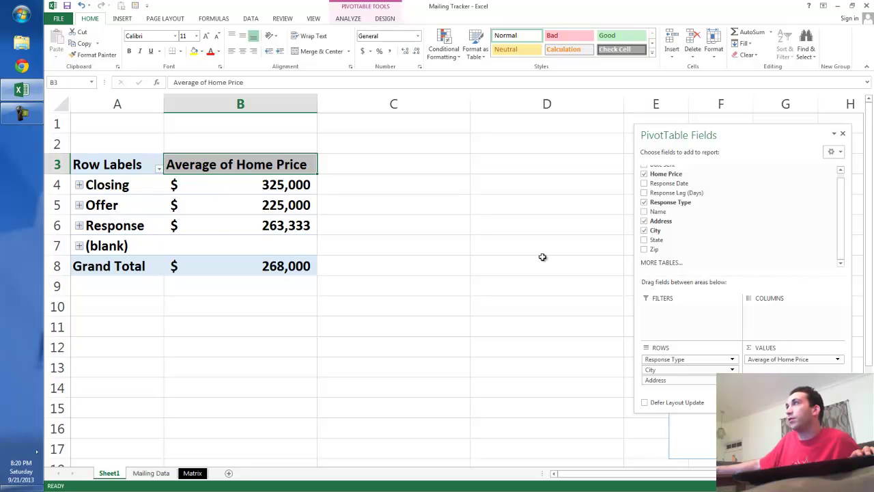
Step: Move the Zip slicer to the middle, filter to 22030, and expand Response to its Fairfax addresses
left_click_drag(739, 284, 485, 202)
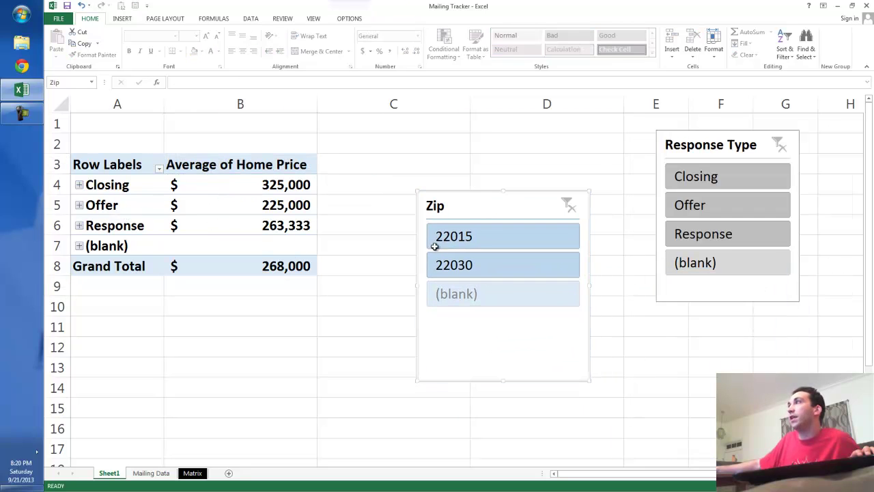
left_click(515, 273)
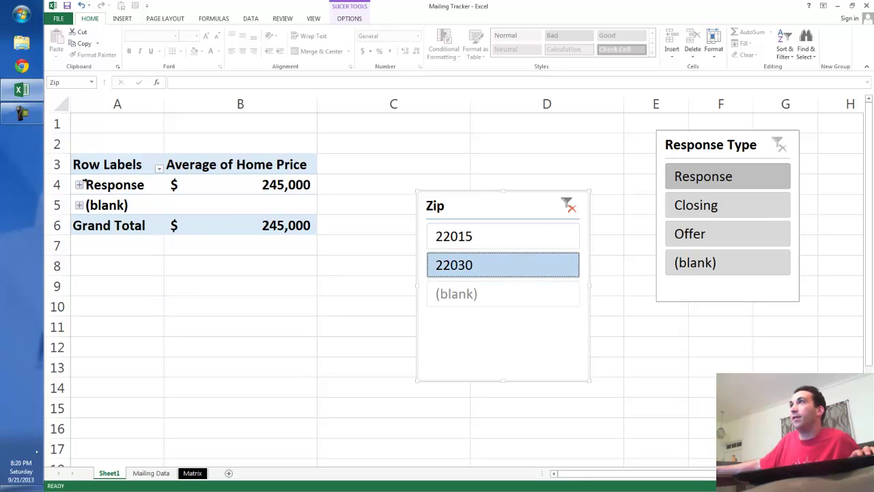
left_click(79, 186)
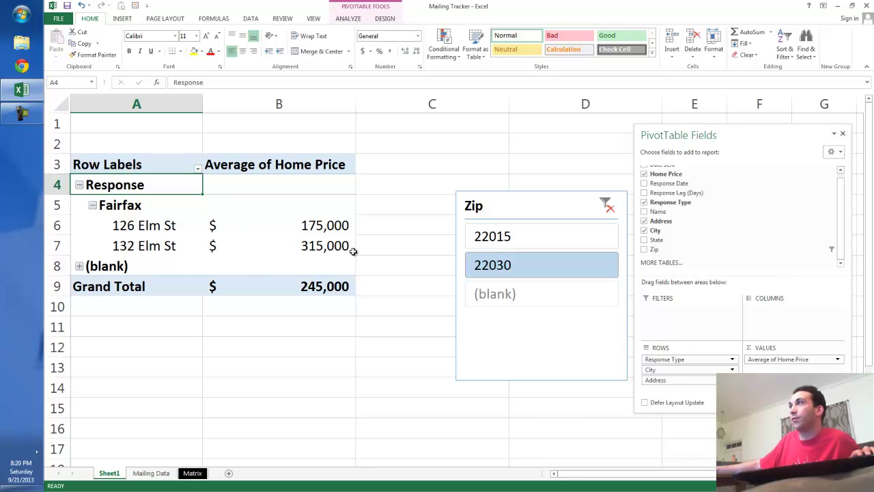
left_click(79, 186)
left_click(80, 185)
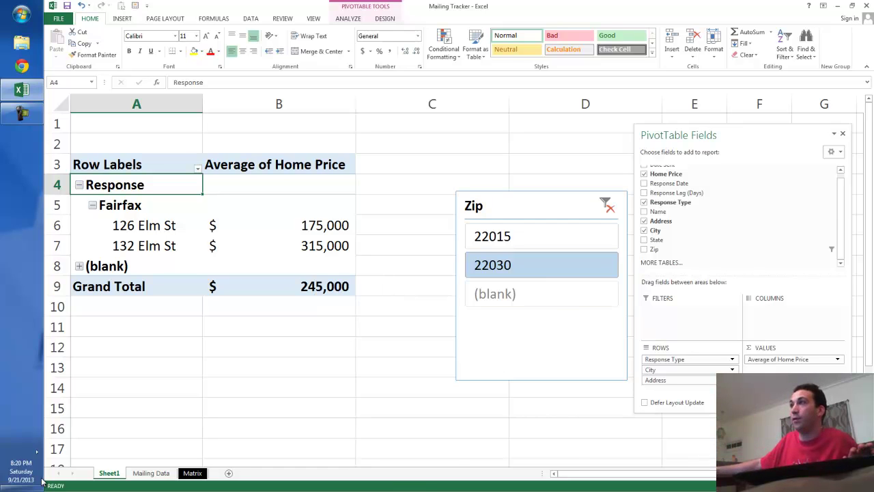
Step: Switch to the Mailing Data sheet, then minimize and restore the Mailing Tracker workbook
left_click(164, 474)
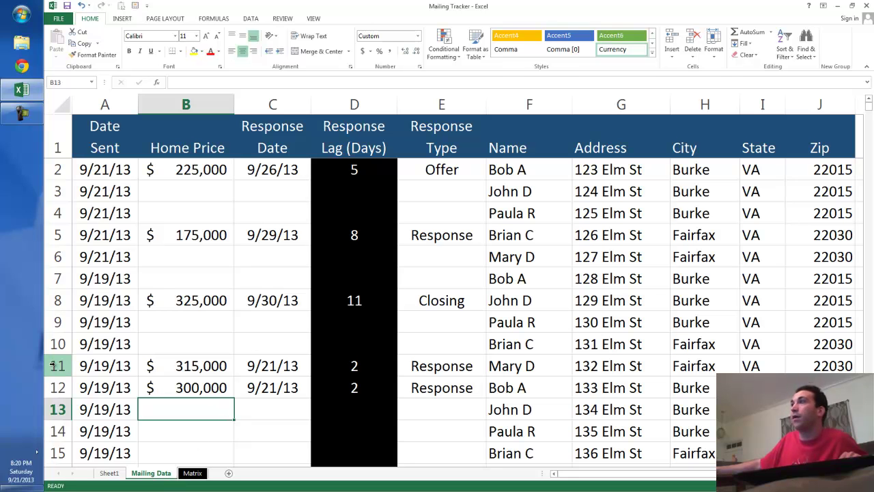
left_click(26, 90)
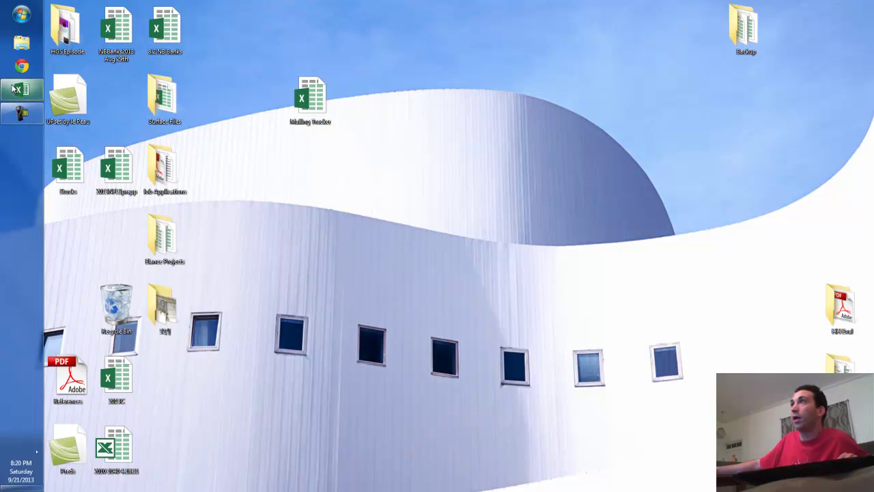
left_click(21, 89)
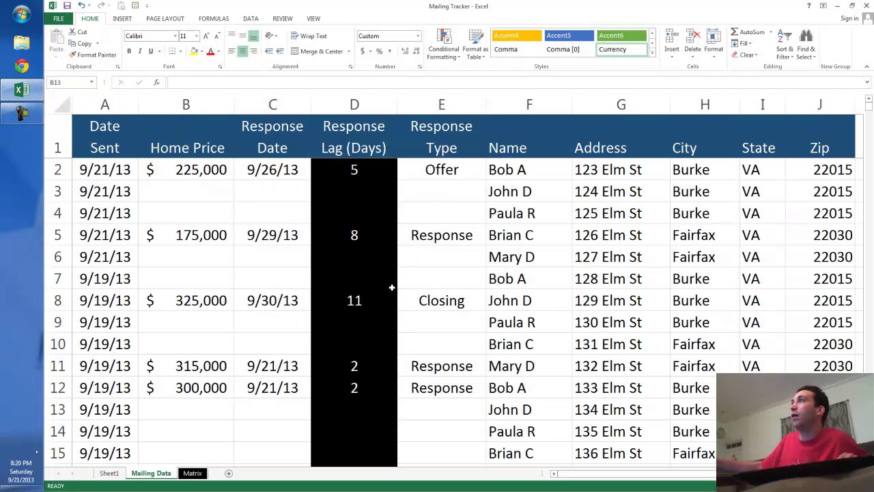